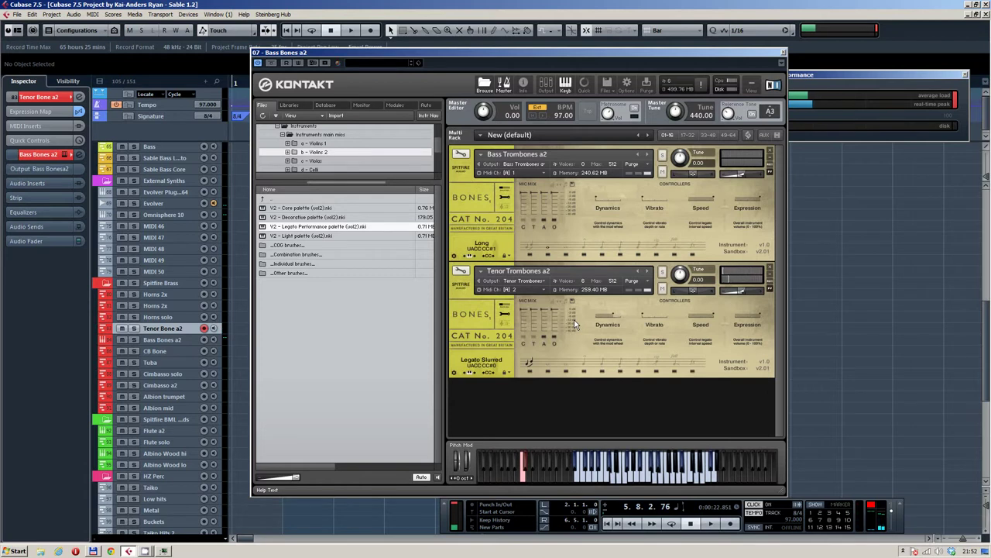
Step: Add the Bass Bones a2 track to the Tenor Bone a2 selection and match the Bass Trombones patch to the tenors' Legato Slurred articulation
left_click(182, 339, "ctrl")
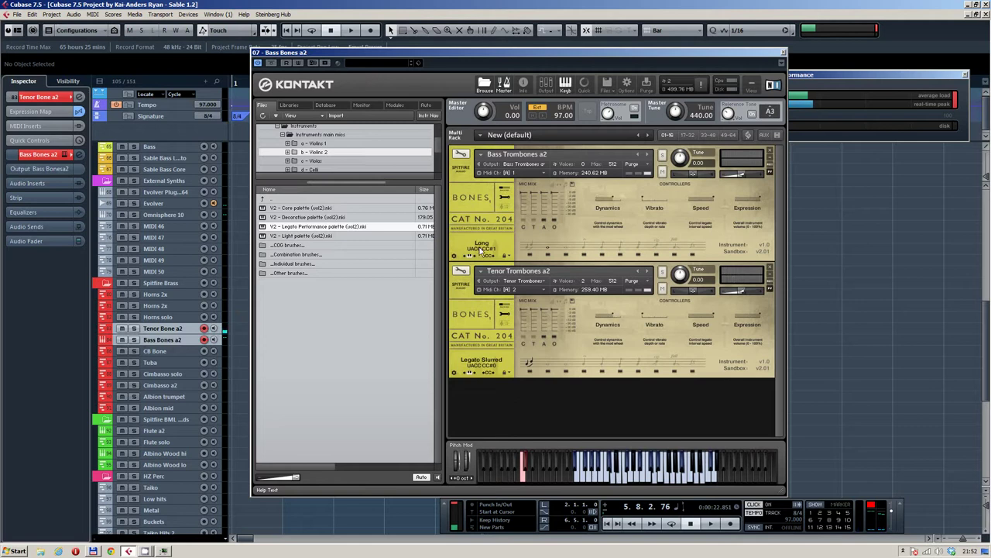
left_click(531, 248)
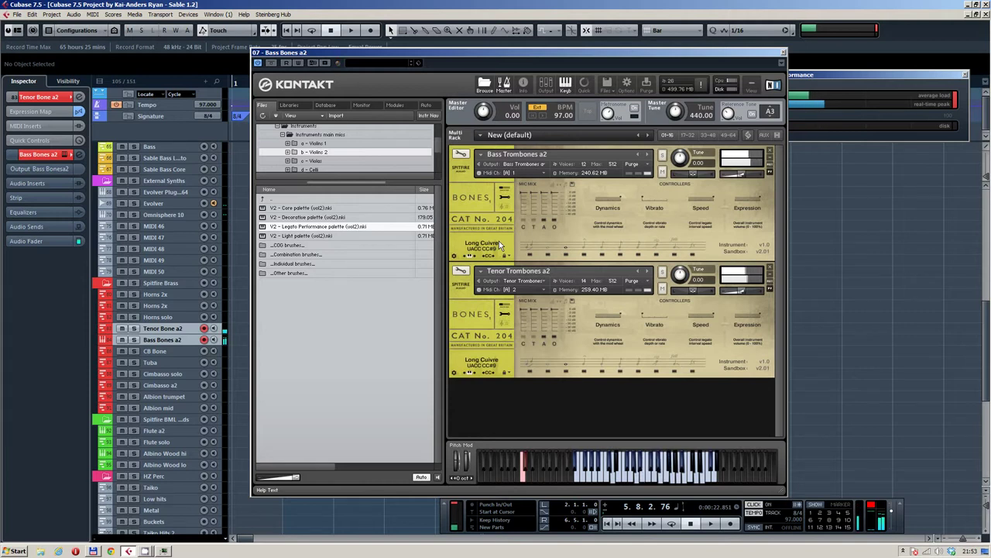
Step: Select the first Horns 2x track together with Tenor Bone a2 and Bass Bones a2, and set the Horns a2 patch to Cuivre
left_click(170, 294)
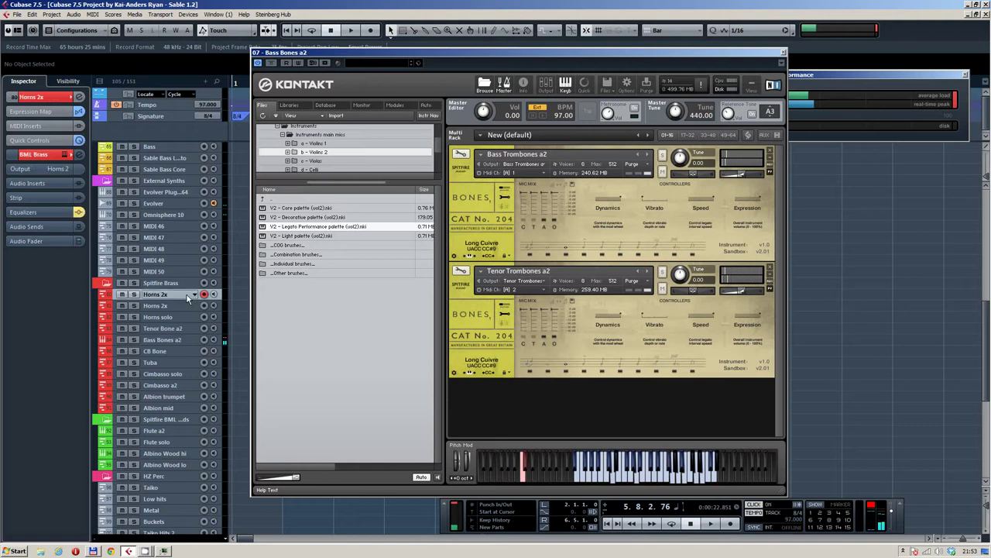
left_click(183, 329, "ctrl")
left_click(184, 339, "ctrl")
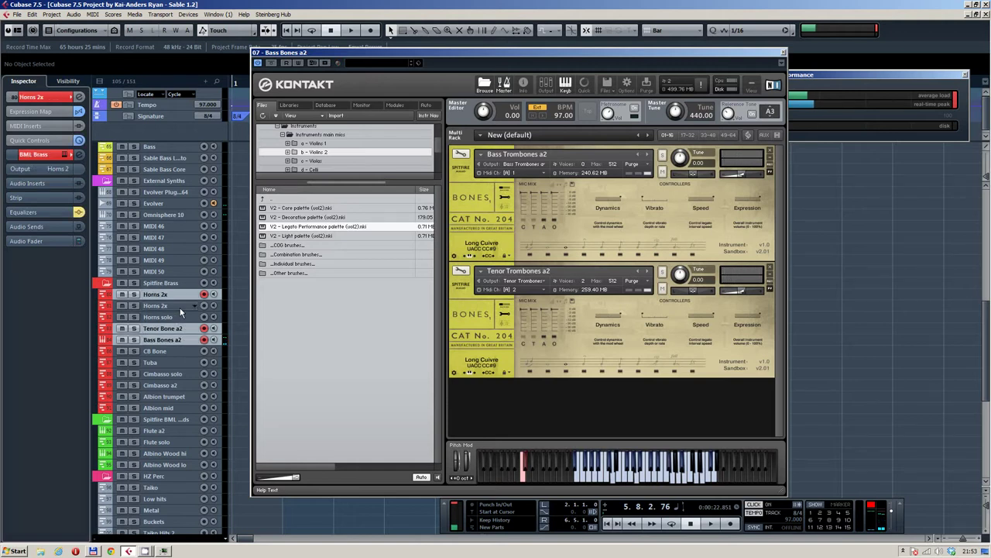
left_click(65, 155)
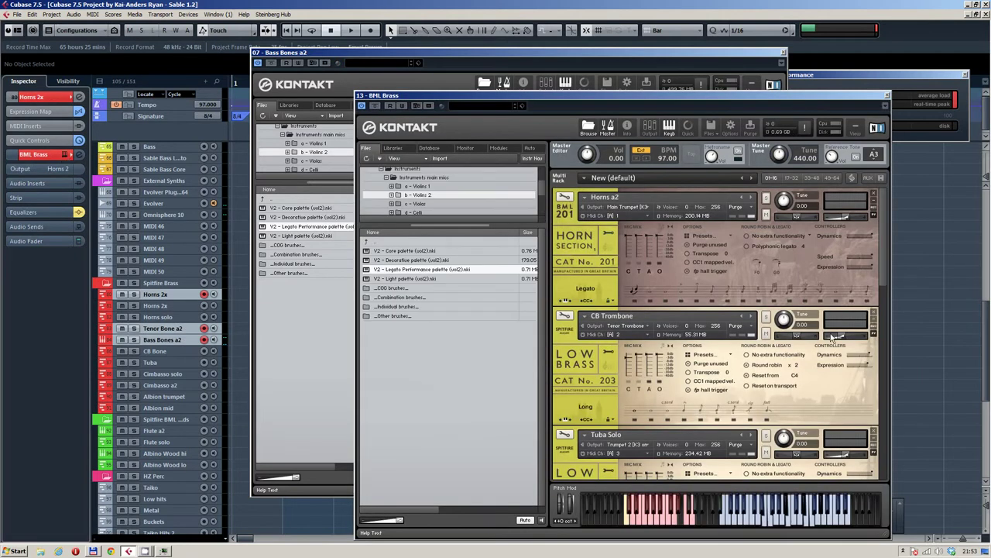
left_click(671, 293)
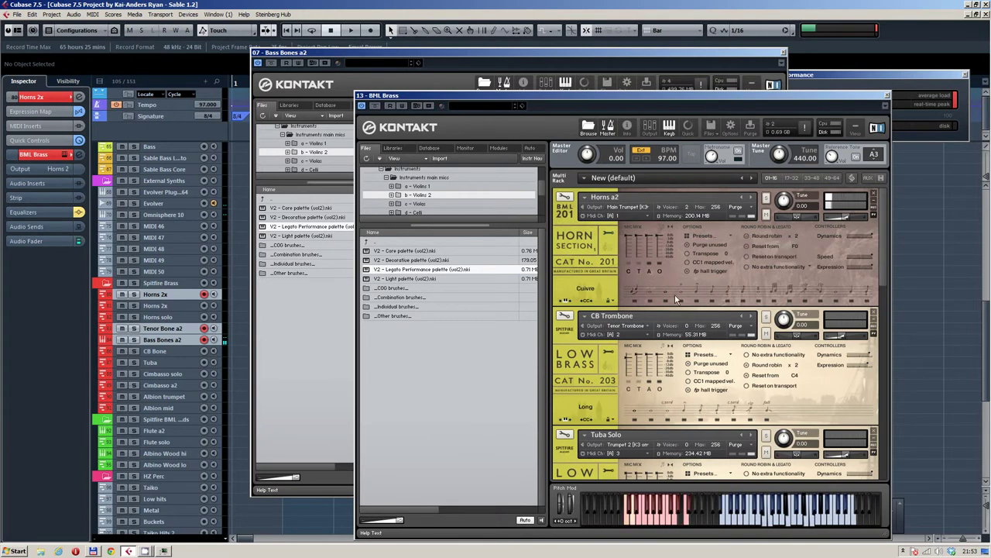
left_click(678, 291)
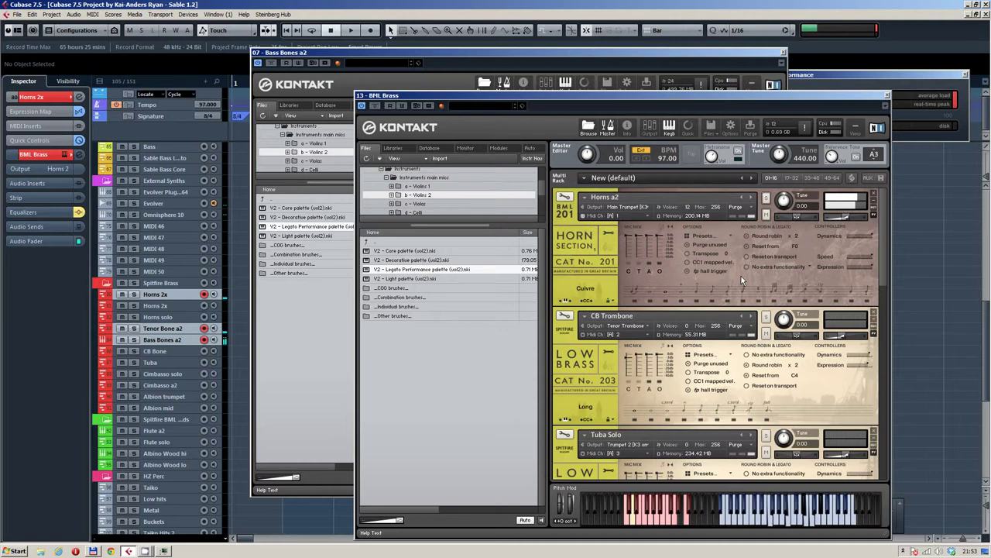
Step: Drop Horns 2x from the track selection and audition both trombone patches with the Staccato, Tenuto, Marcato and Multitongue articulations
left_click(622, 62)
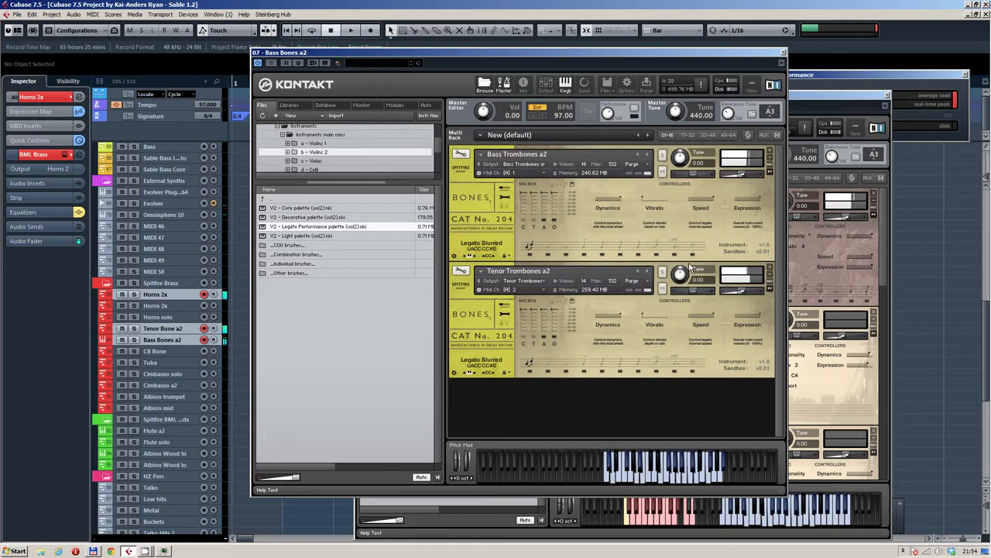
left_click(183, 294, "ctrl")
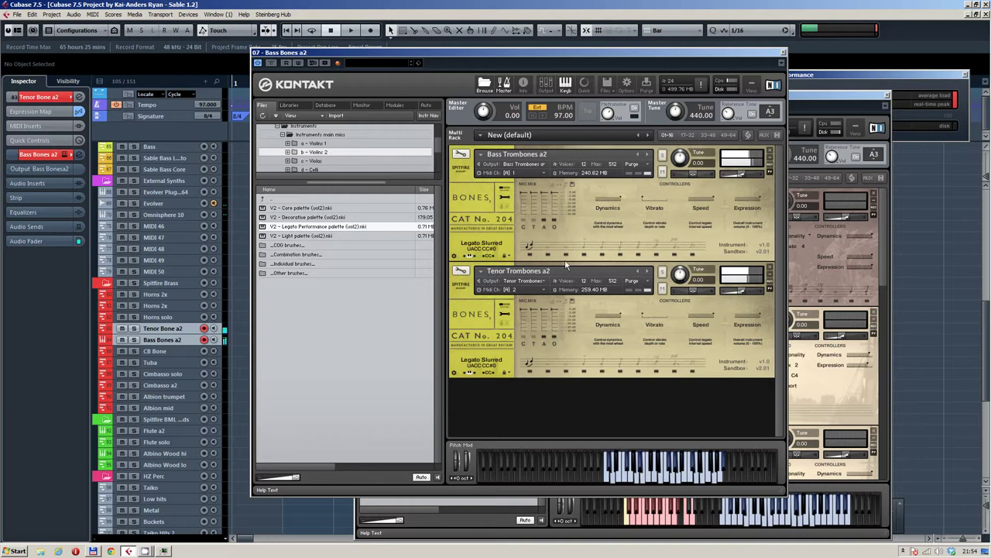
left_click(622, 361)
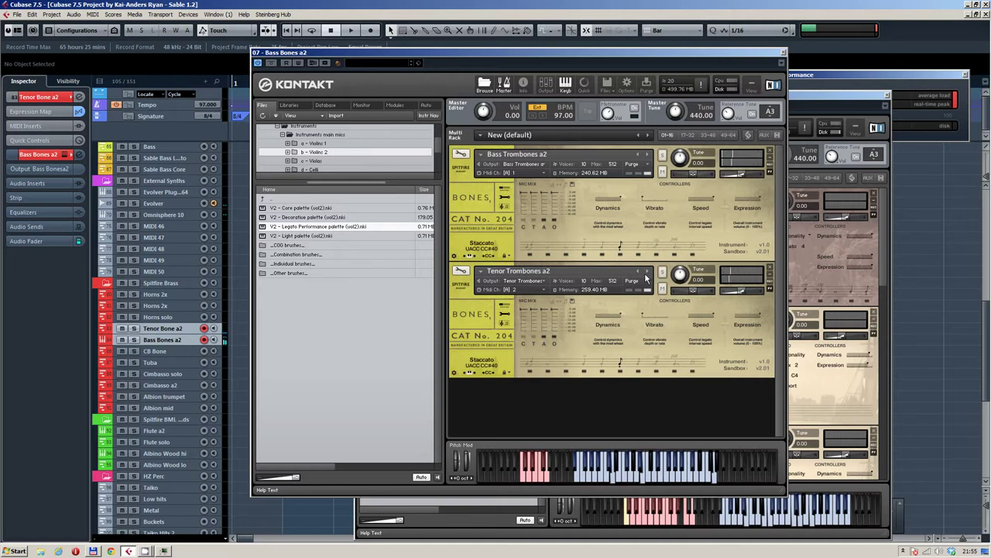
left_click(605, 360)
left_click(605, 244)
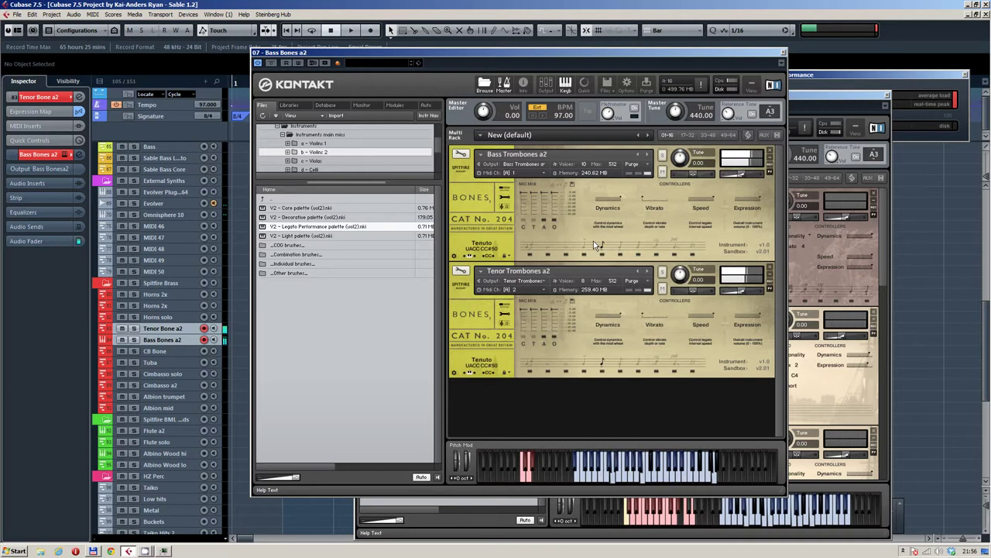
left_click(583, 246)
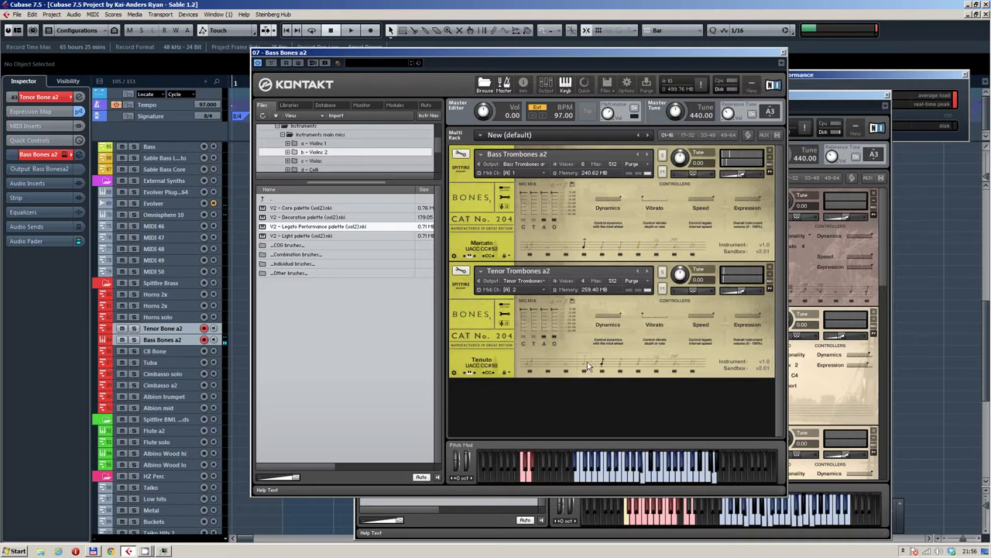
left_click(585, 363)
left_click(638, 247)
left_click(642, 363)
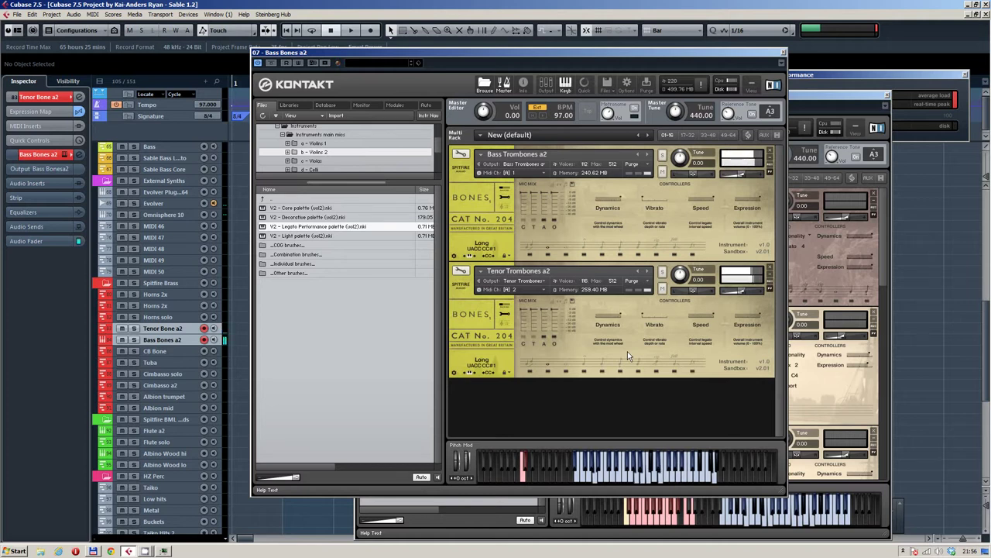
Step: Add the CB Bone and Tuba tracks to the trombone selection and set the Tuba Solo patch to the Long articulation
left_click(155, 362, "shift")
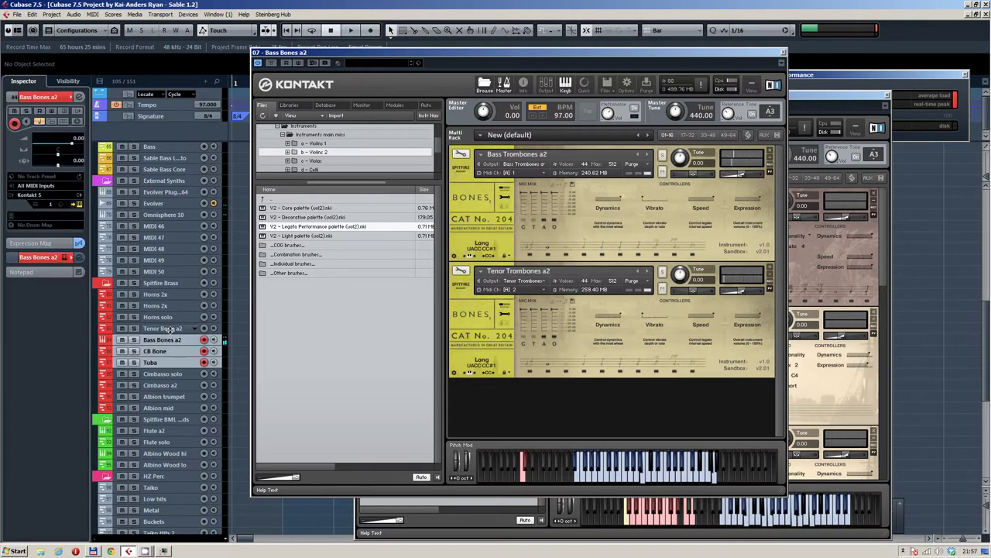
left_click(67, 163)
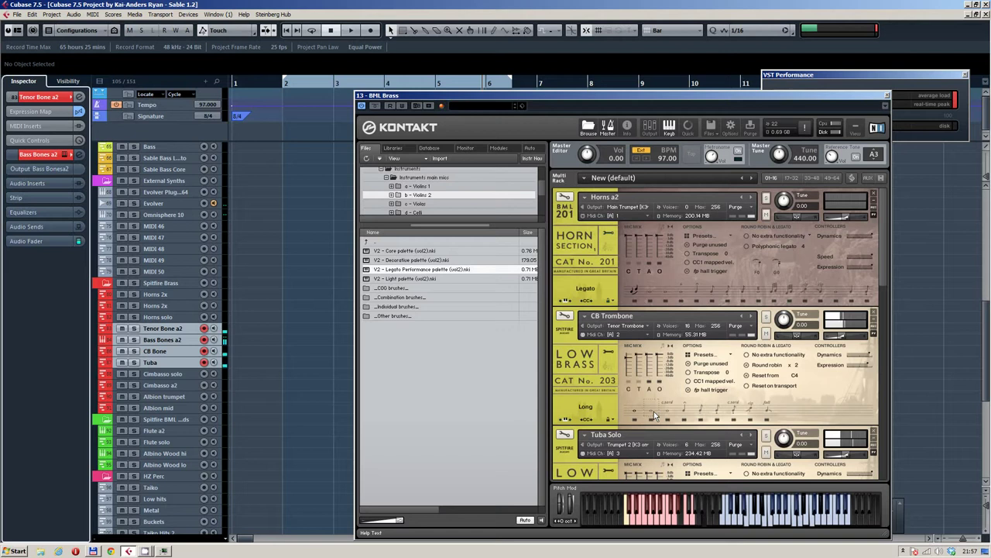
scroll(883, 291, "down", 2)
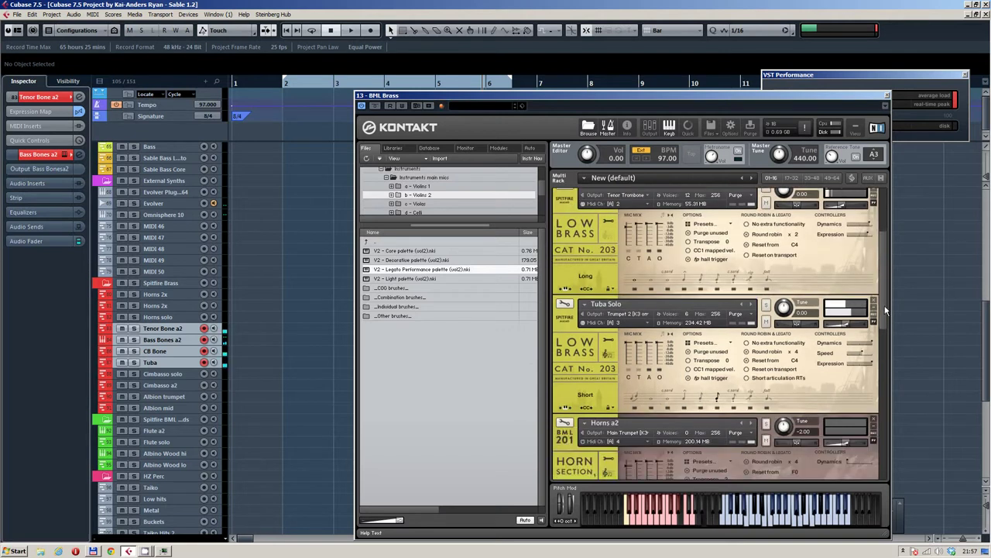
left_click(659, 403)
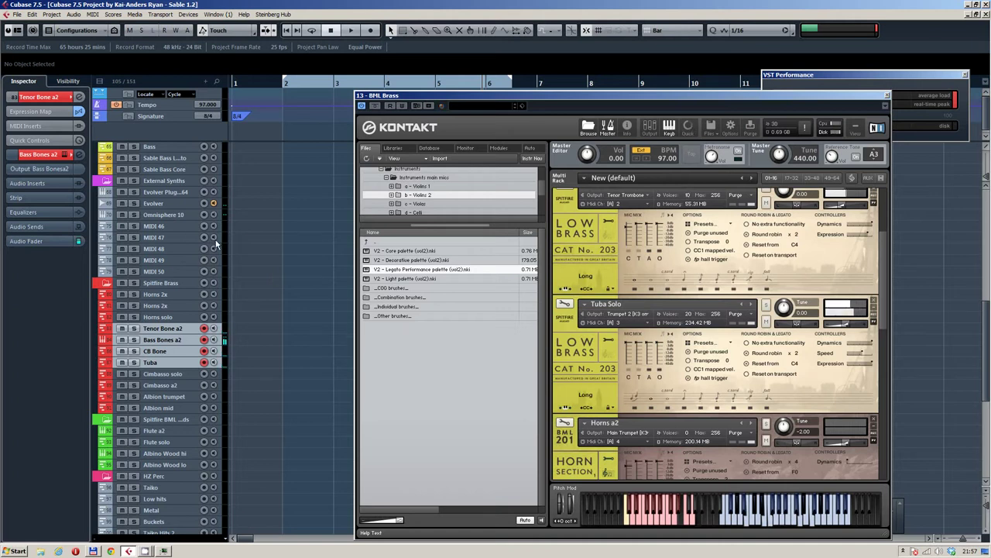
Step: Try to record a take on the Bass Bones a2 and CB Bone tracks together
left_click(65, 157)
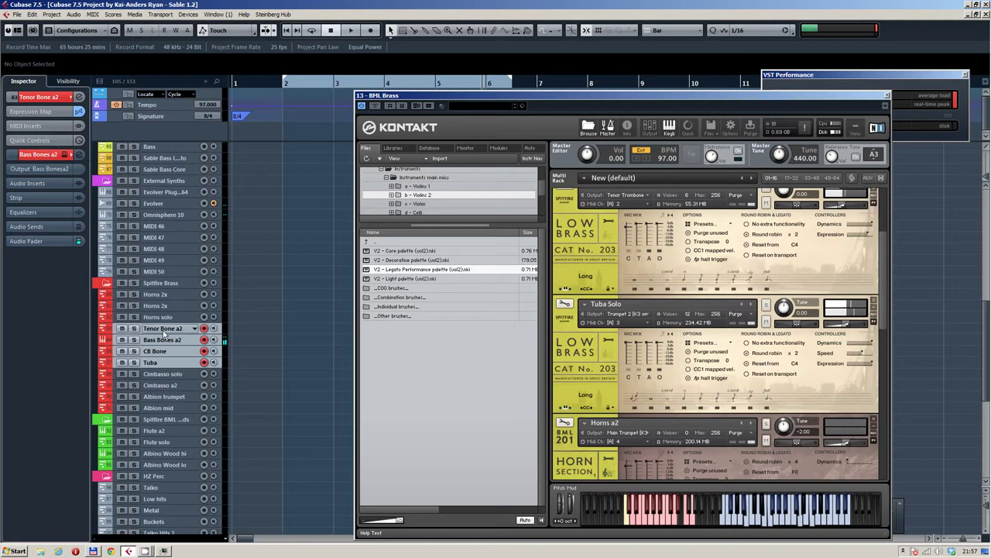
left_click(66, 155)
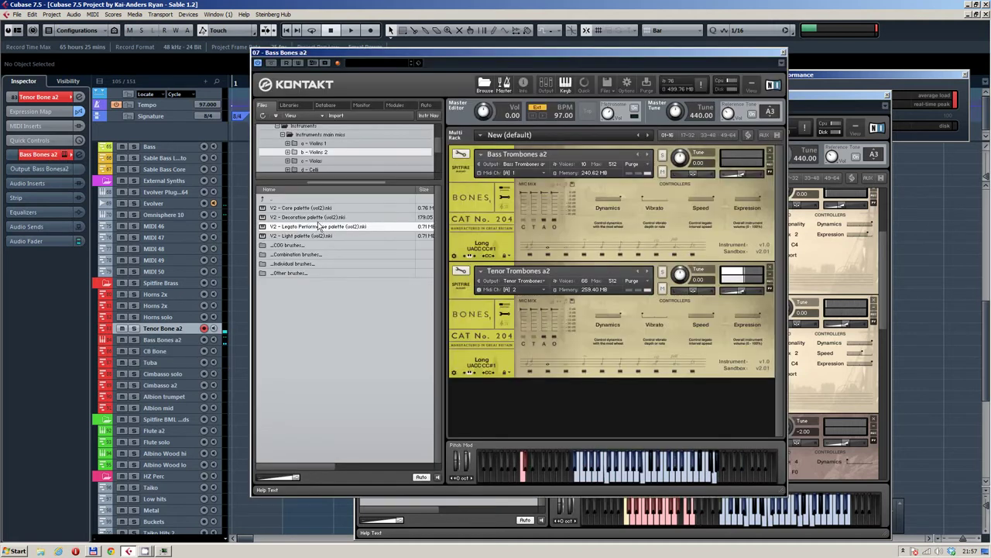
left_click(185, 340)
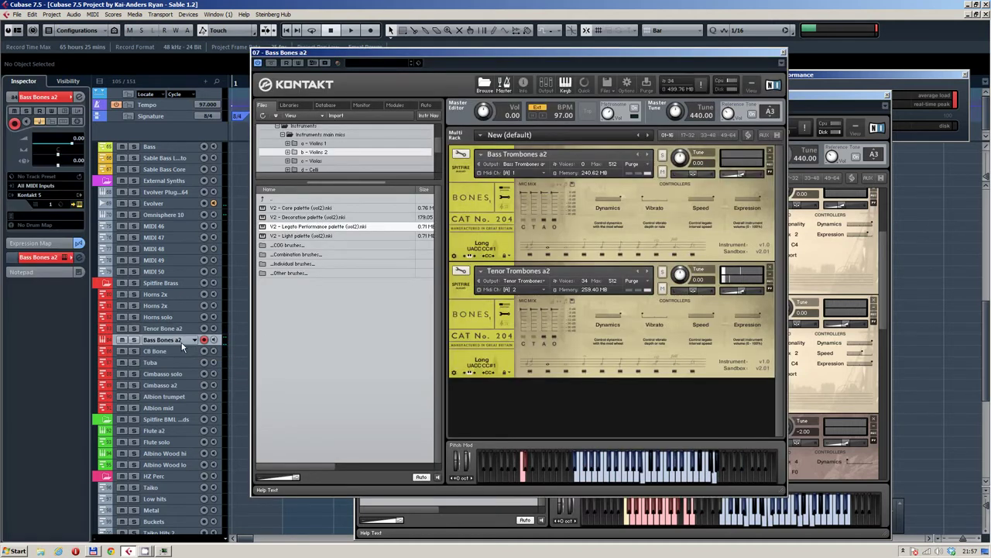
left_click(186, 351, "shift")
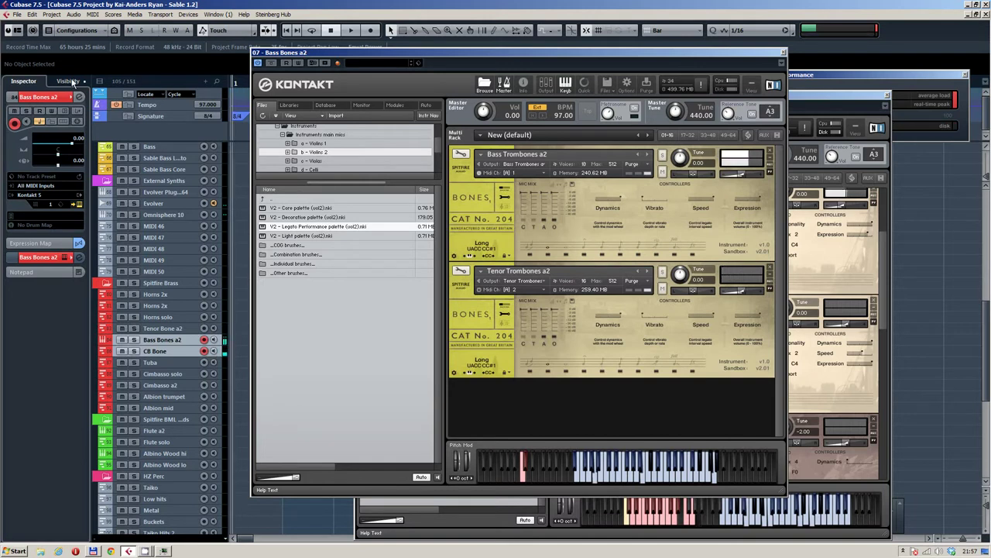
key("KP_Multiply")
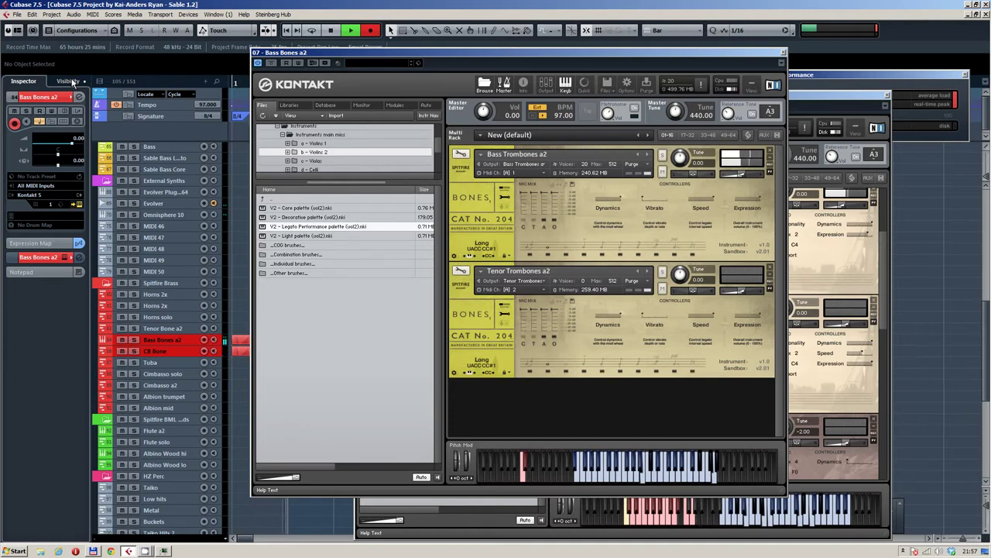
key("space")
Step: Select the CB Bone and Tuba tracks, bring up their BML Brass instrument, and record a part on both simultaneously
key("Down")
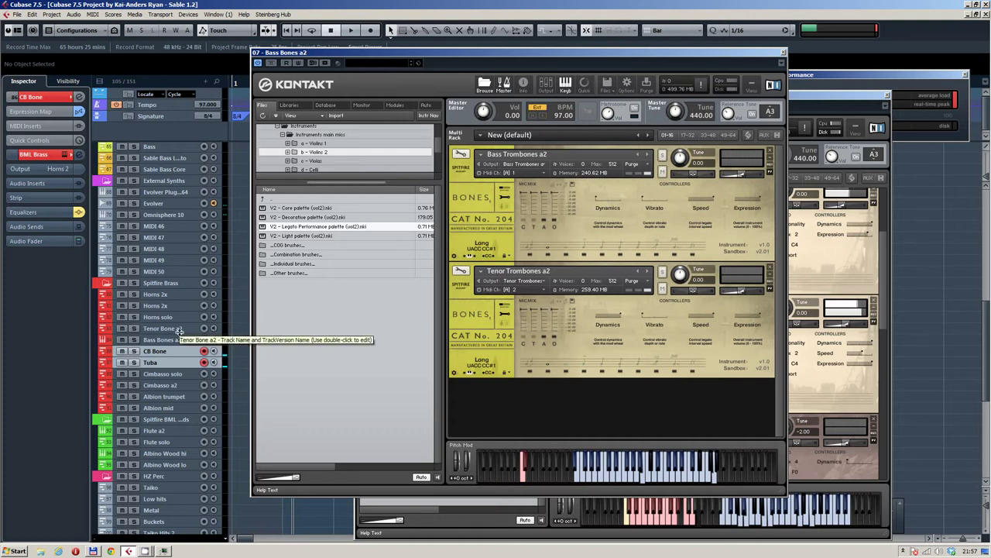
key("Return")
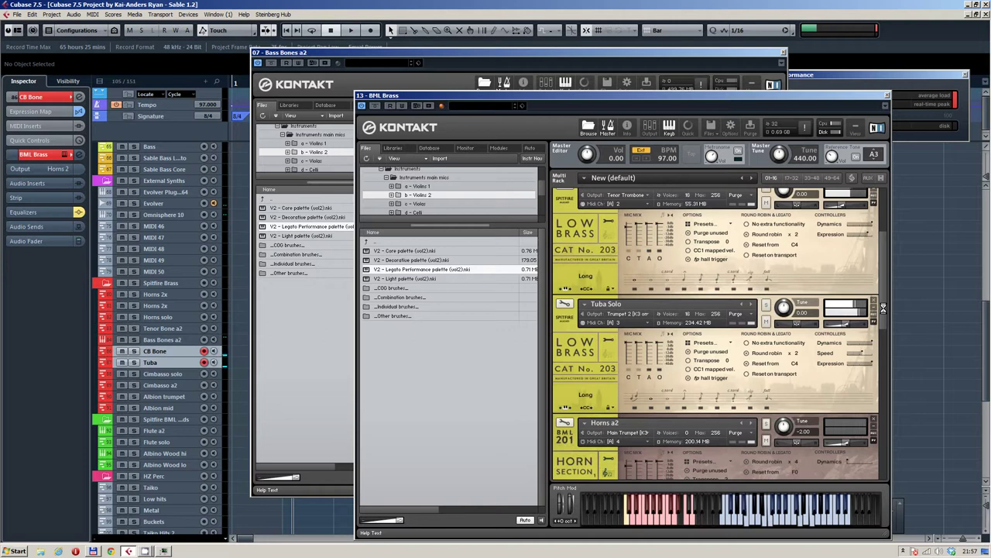
scroll(881, 300, "up", 2)
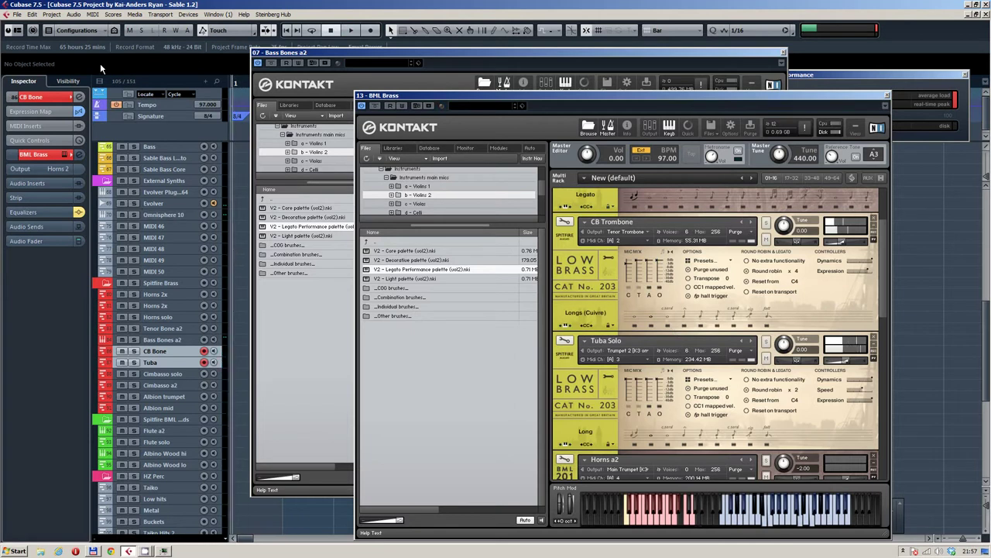
key("KP_Multiply")
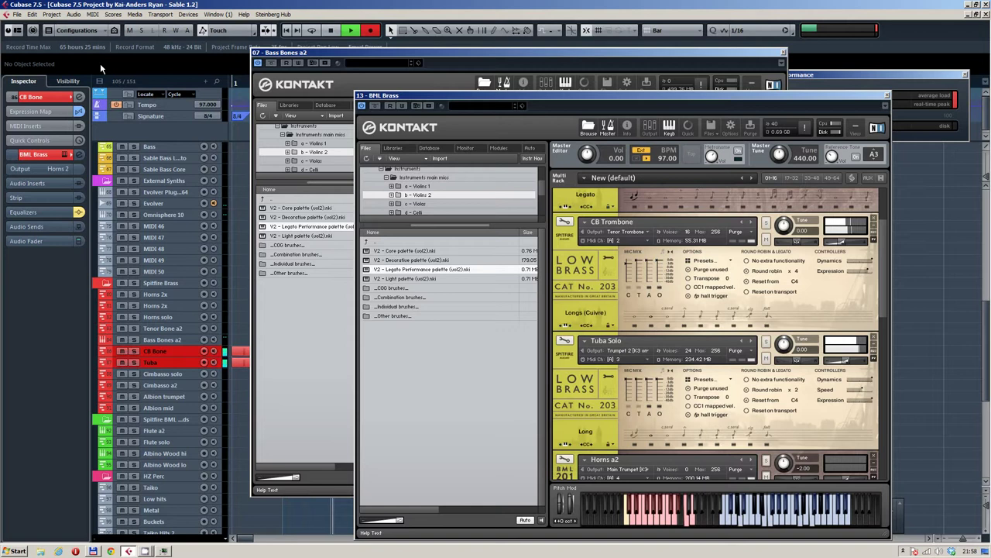
key("space")
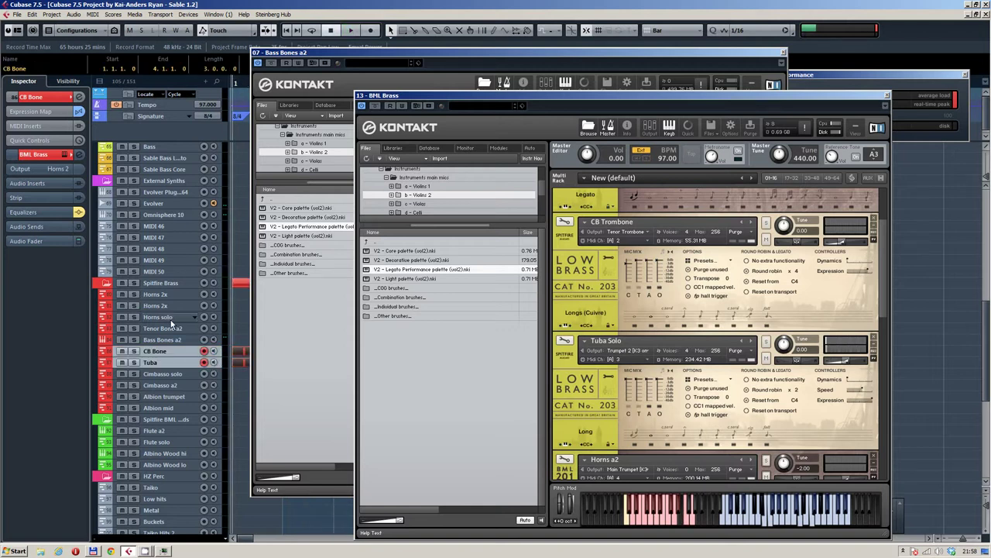
Step: Select the Tenor Bone a2 and Bass Bones a2 tracks and record a part on both over the CB Bone and Tuba take
left_click(166, 317)
left_click(180, 328)
left_click(178, 339, "ctrl")
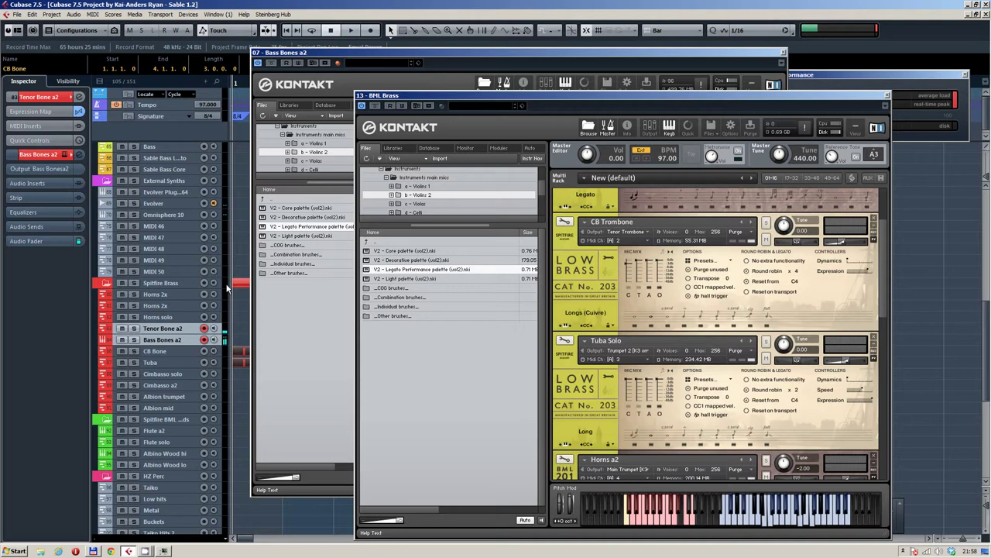
key("KP_Multiply")
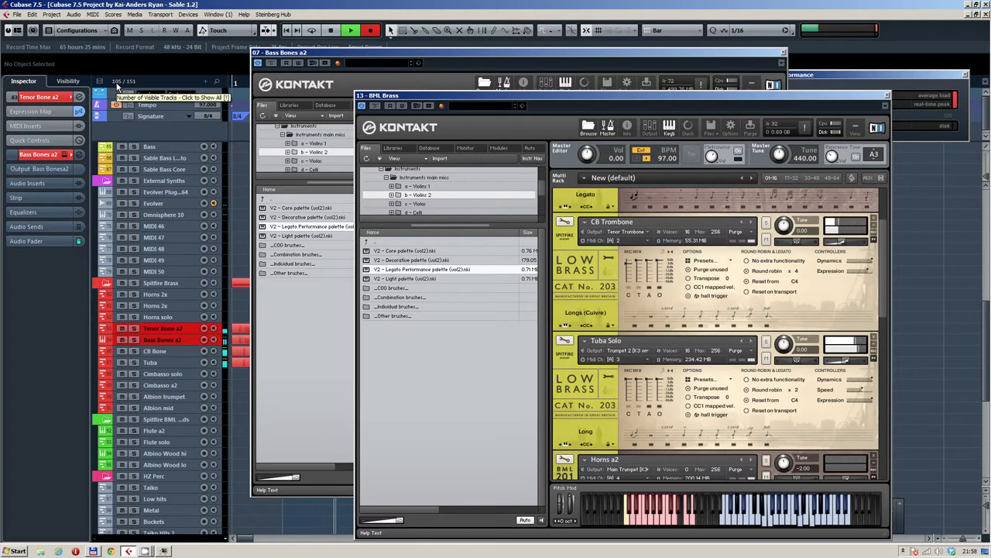
key("space")
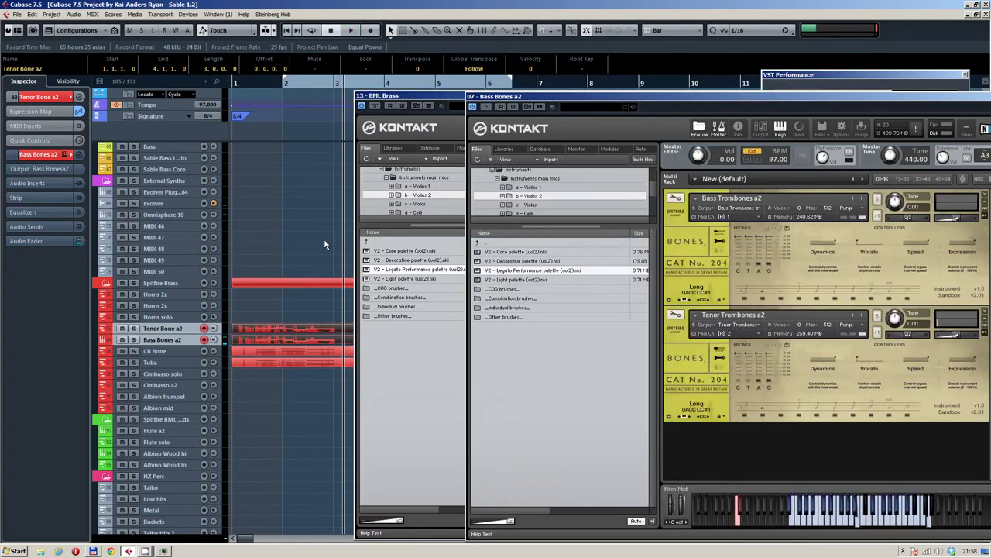
Step: Open the four recorded brass parts together in the Key Editor and move the BML Brass window clear of the notes
left_click_drag(324, 245, 309, 388)
double_click(307, 360)
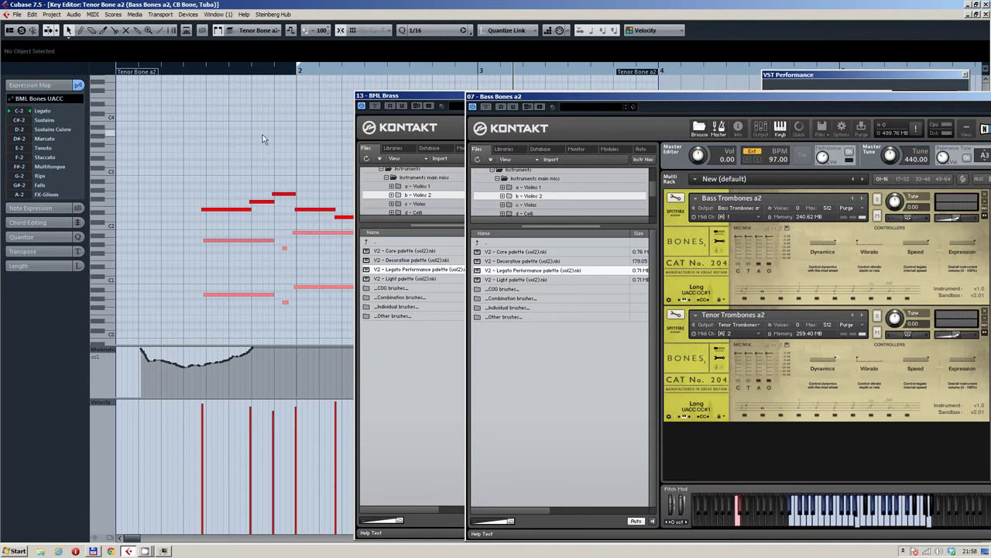
left_click_drag(390, 99, 644, 98)
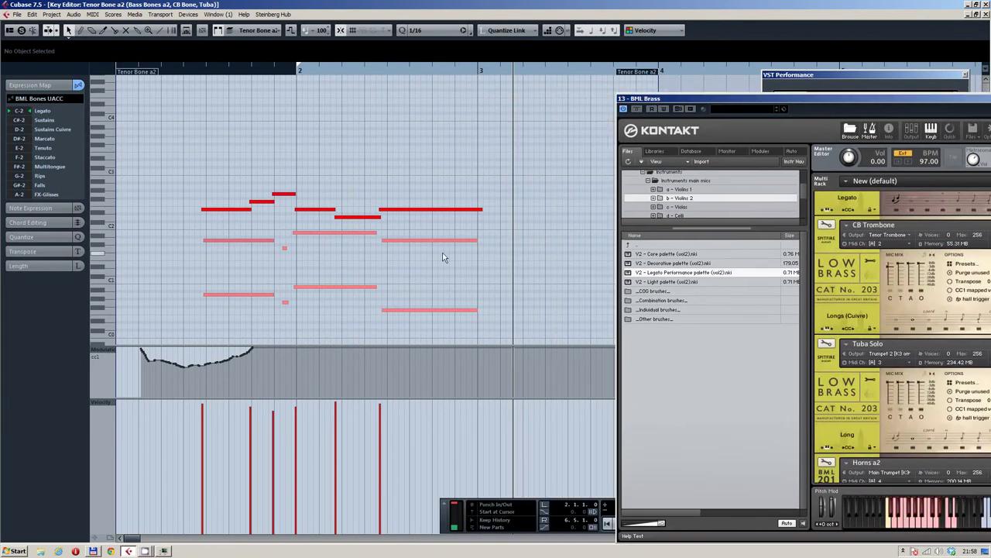
Step: Lower the final middle-voice note by three semitones, raise the final top-voice note to F2, and play the passage back
left_click(391, 241)
key("Down")
key("Down")
key("Down")
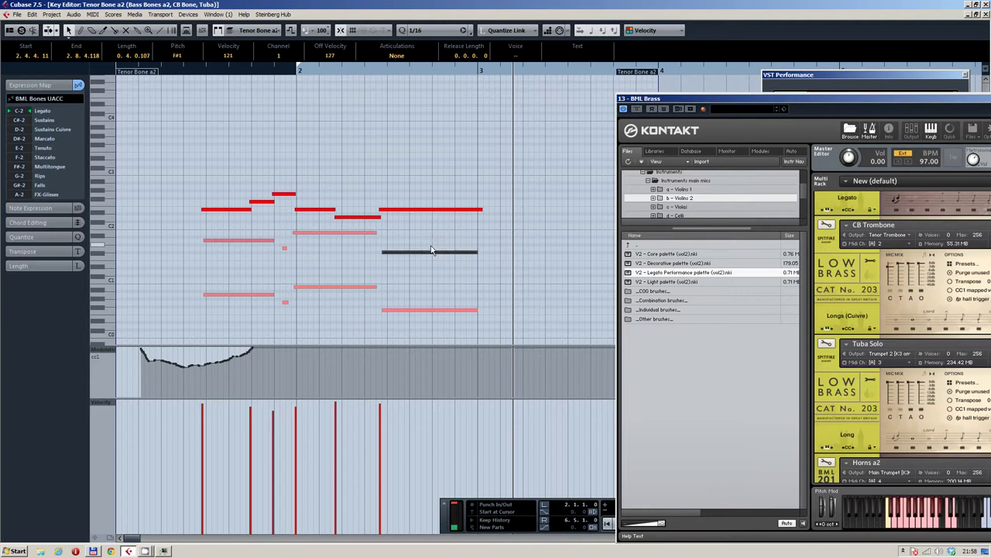
key("Left")
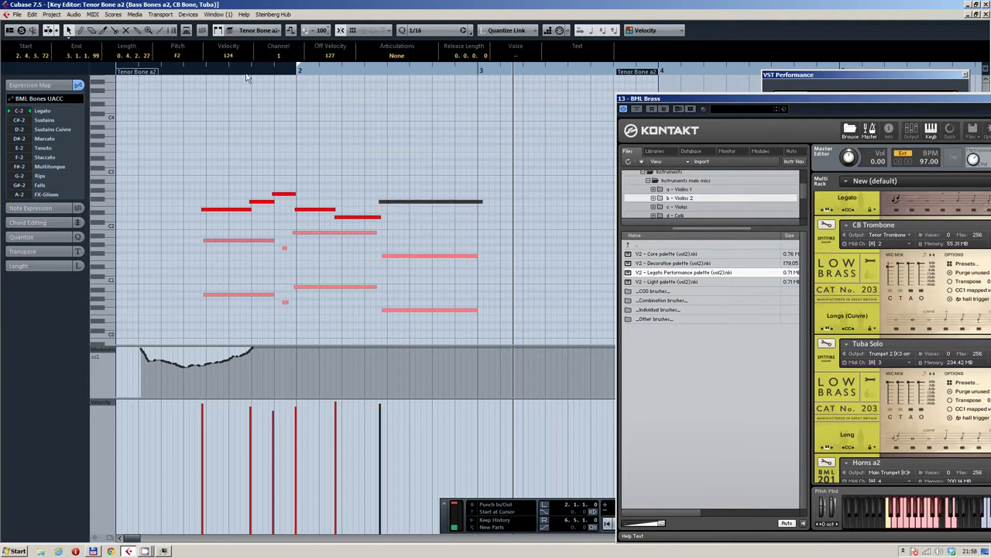
left_click(192, 68)
key("space")
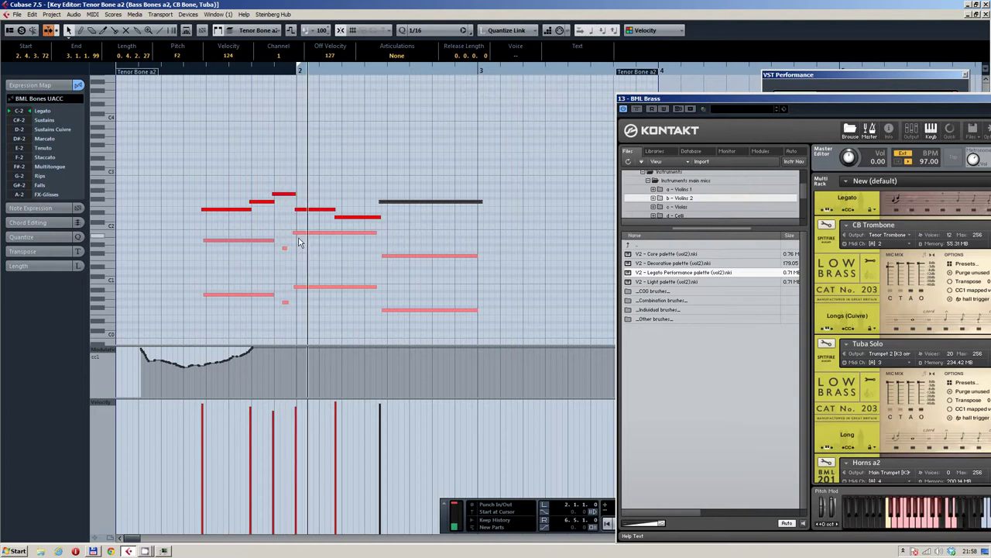
Step: Delete the two short stray notes in the CB Bone part, lengthen its opening octave pair almost to bar 2, and play the passage
left_click_drag(284, 237, 267, 313)
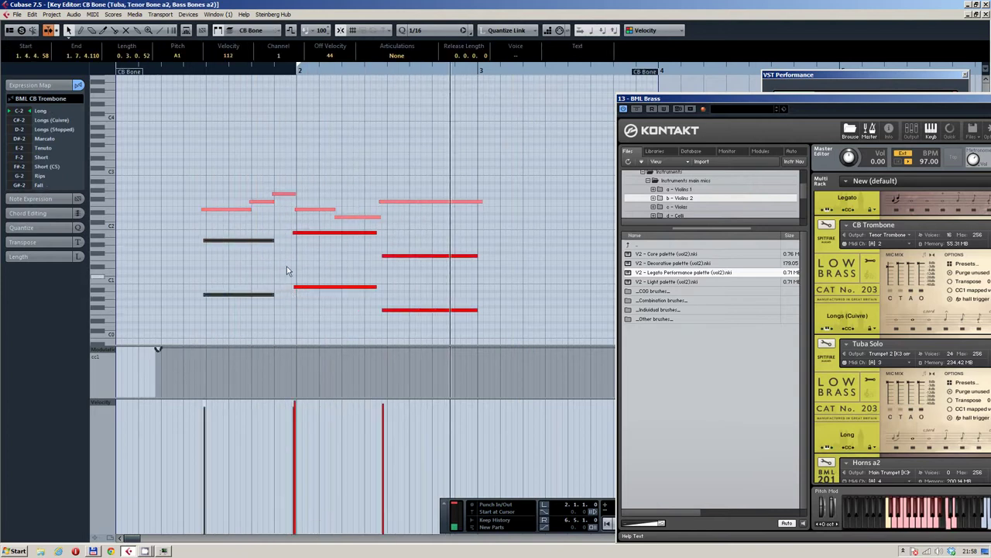
left_click(211, 103)
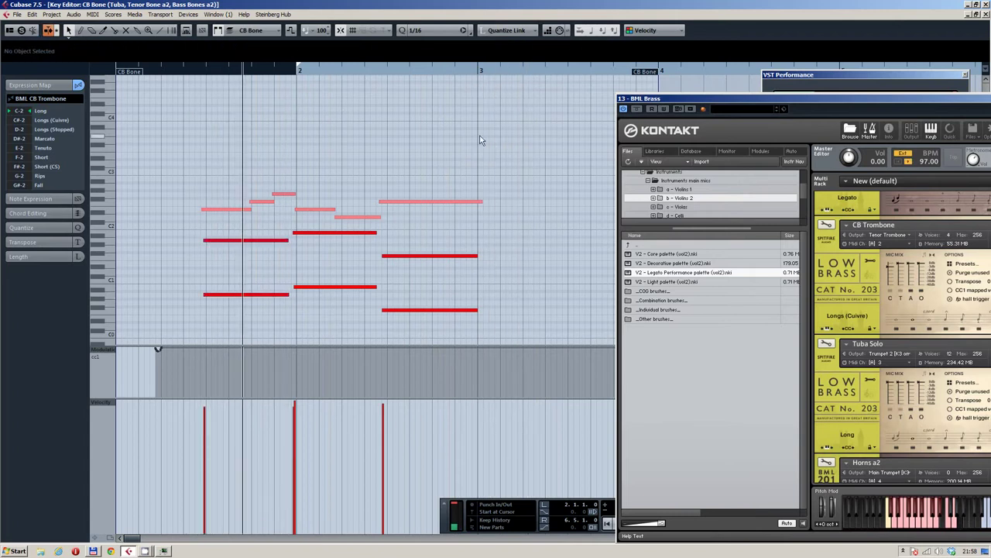
Step: Make Tenor Bone a2 the active part and raise all its notes except the fifth by five semitones
left_click(273, 31)
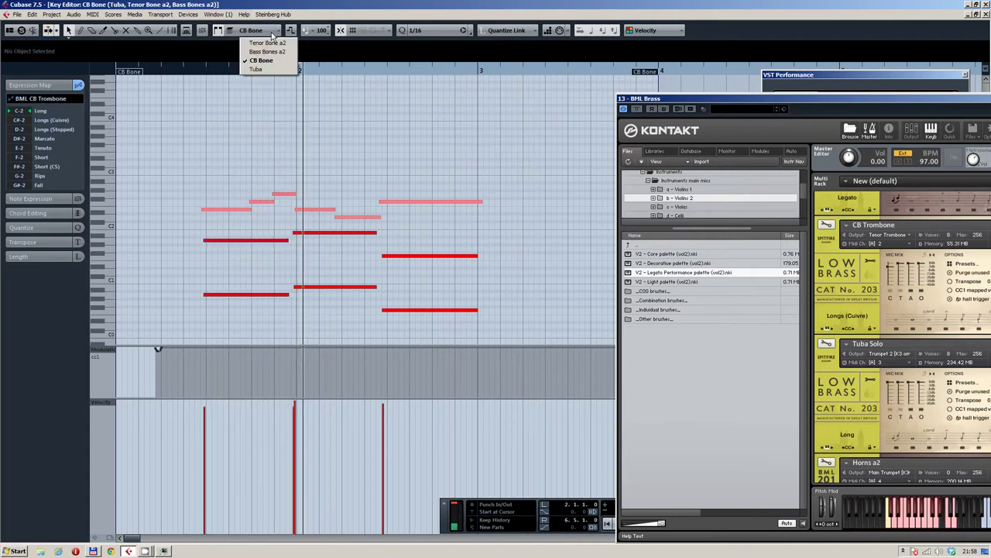
left_click(267, 43)
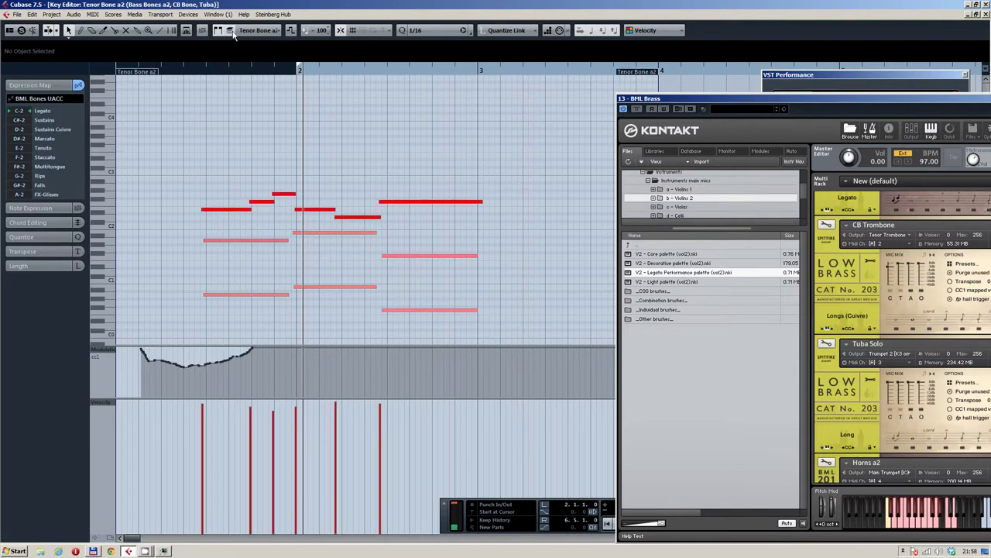
left_click_drag(581, 144, 378, 217)
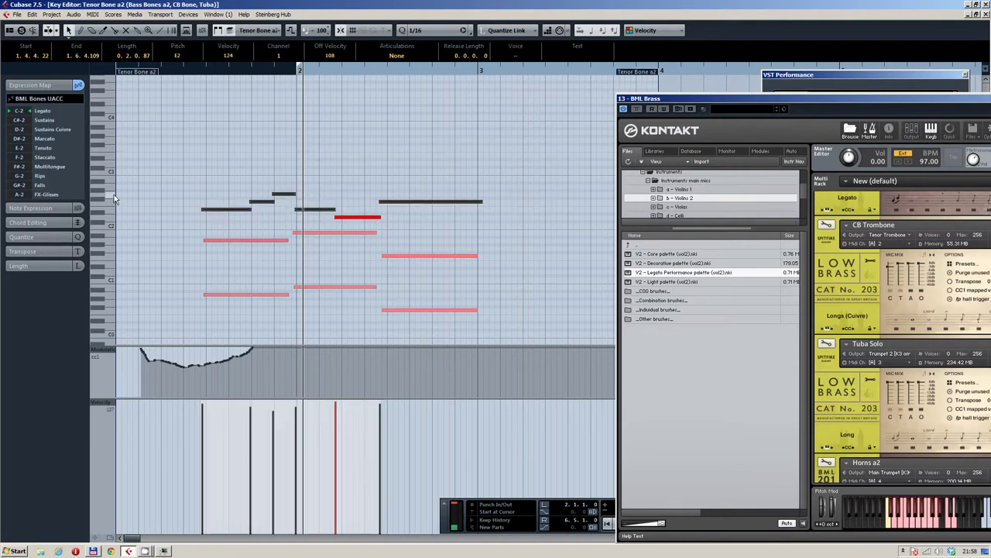
key("Up")
key("Up")
key("Up")
key("Up")
key("Up")
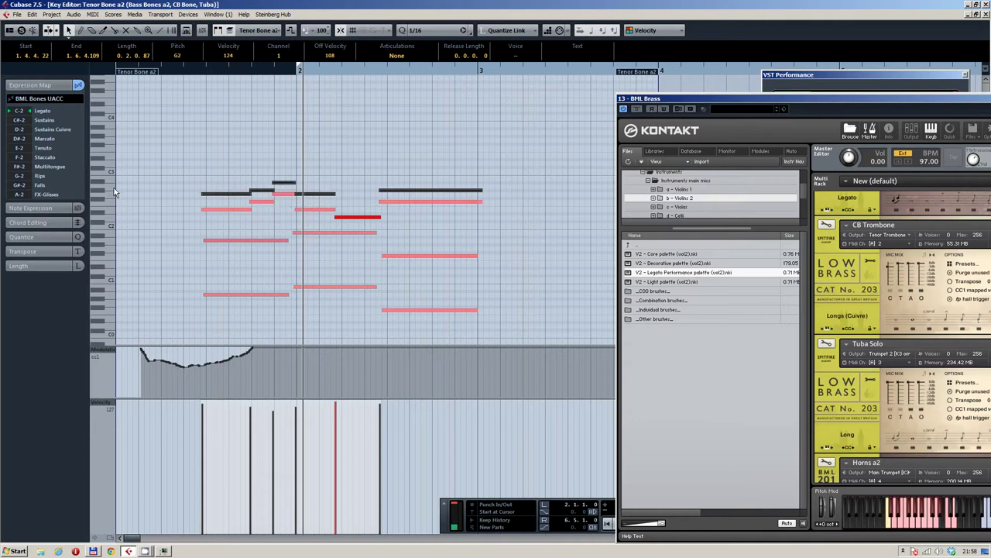
Step: Set the second Tenor Bone a2 note to B2 and the final note to A2, and play the passage
left_click(352, 122)
left_click_drag(259, 184, 260, 179)
left_click(324, 186)
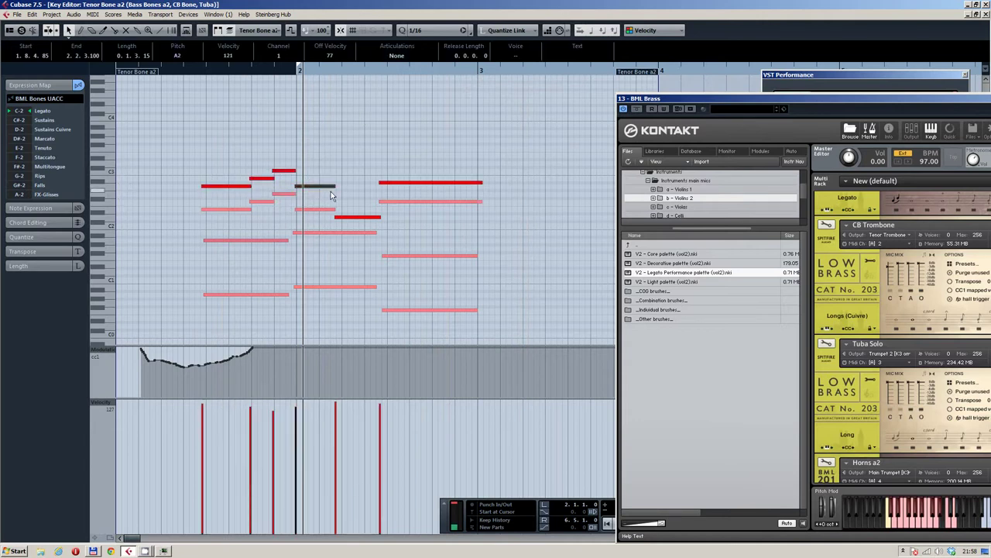
left_click(444, 183)
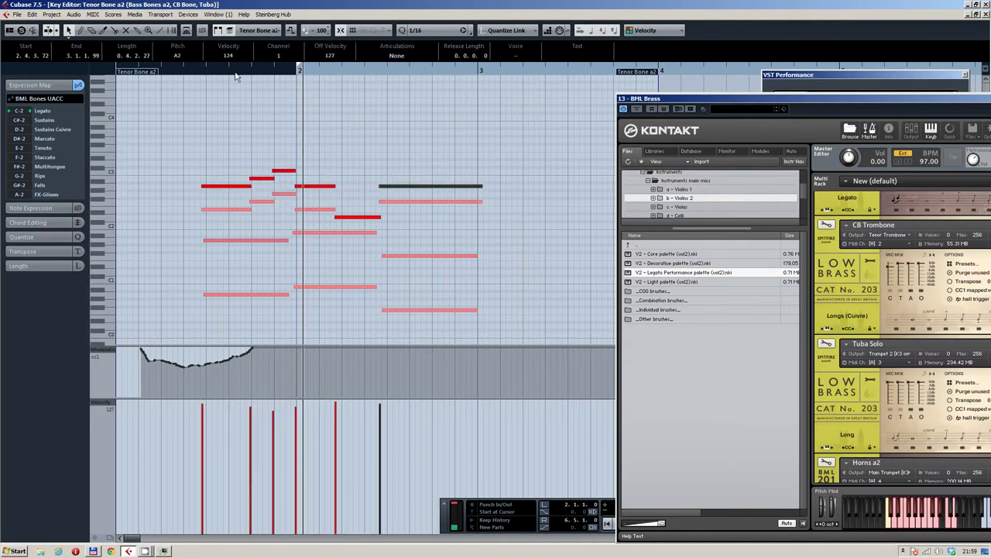
left_click(205, 72)
left_click(434, 145)
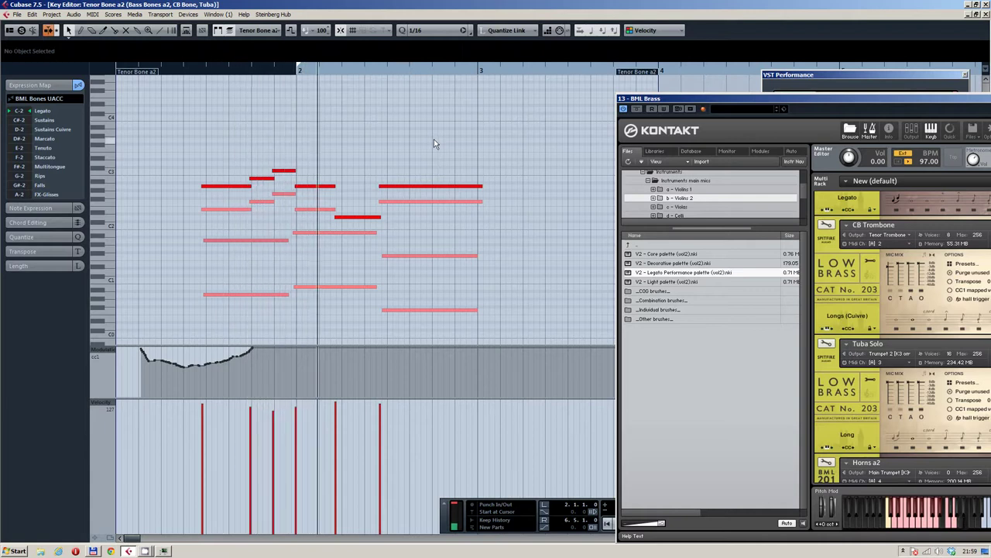
Step: Start the fourth Tenor Bone a2 note exactly at bar 2, audition it at G2, and set its pitch to B2
left_click(329, 186)
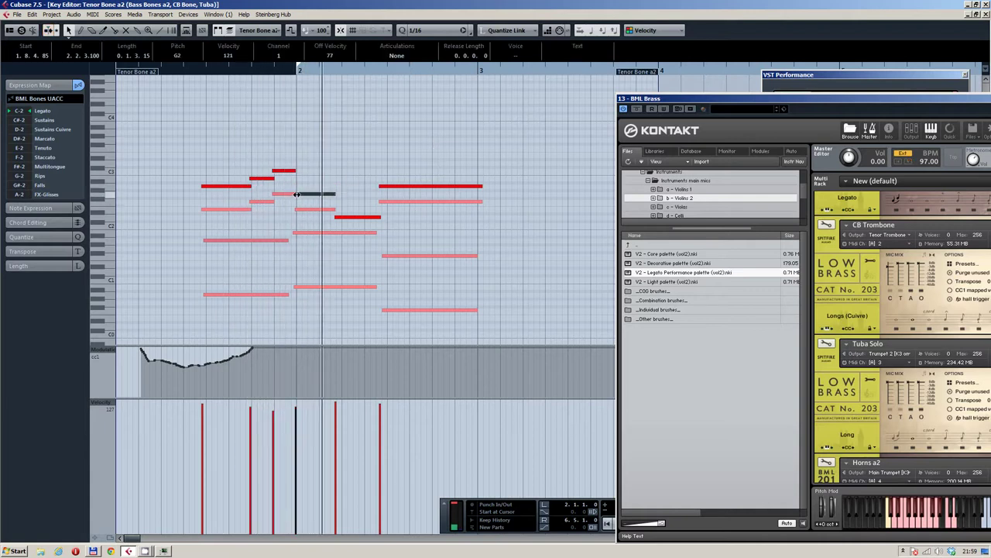
left_click(280, 71)
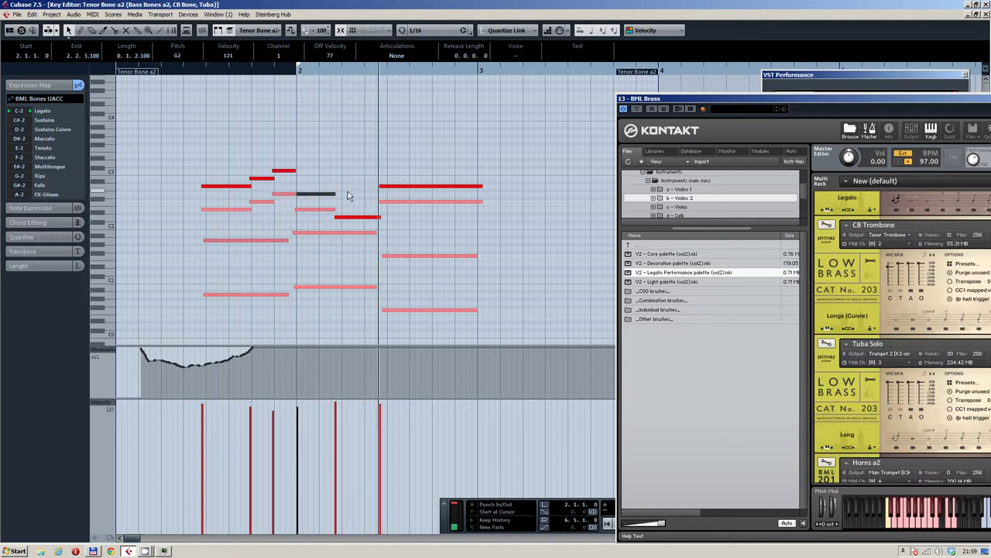
left_click(197, 71)
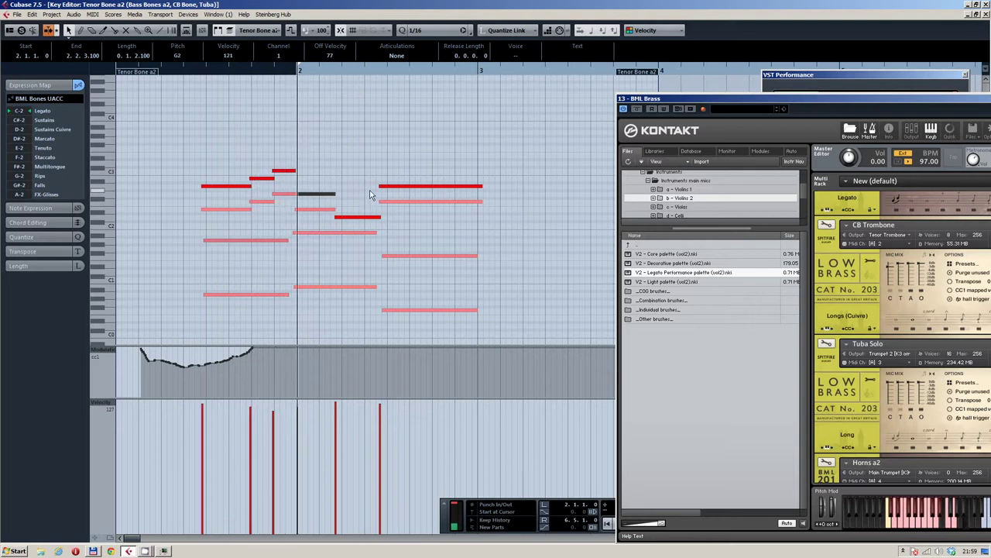
key("Up")
key("Up")
key("Up")
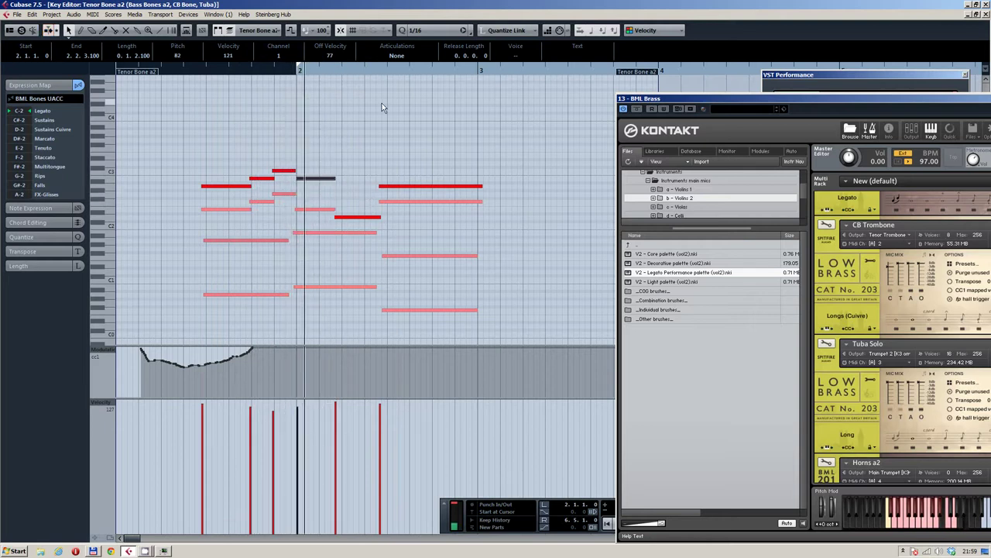
left_click(393, 150)
Step: Raise the fifth Tenor Bone a2 note to G2 and play the passage through
left_click(377, 218)
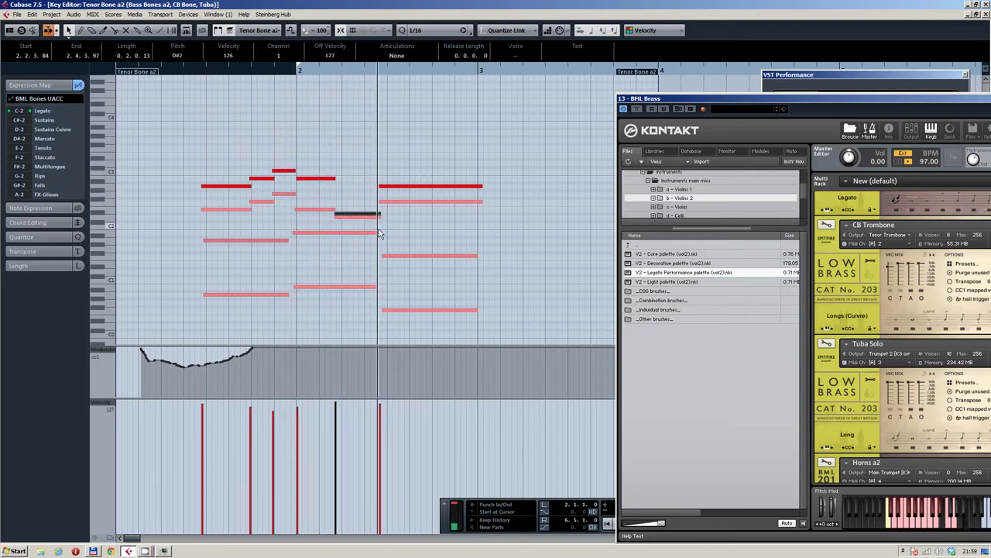
key("Up")
key("Up")
key("Up")
key("Up")
key("Up")
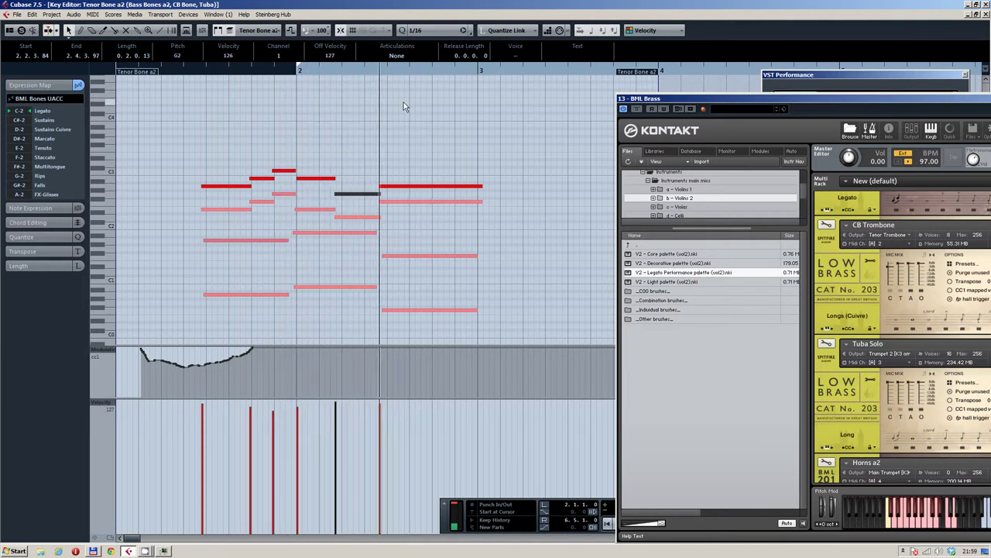
left_click(433, 115)
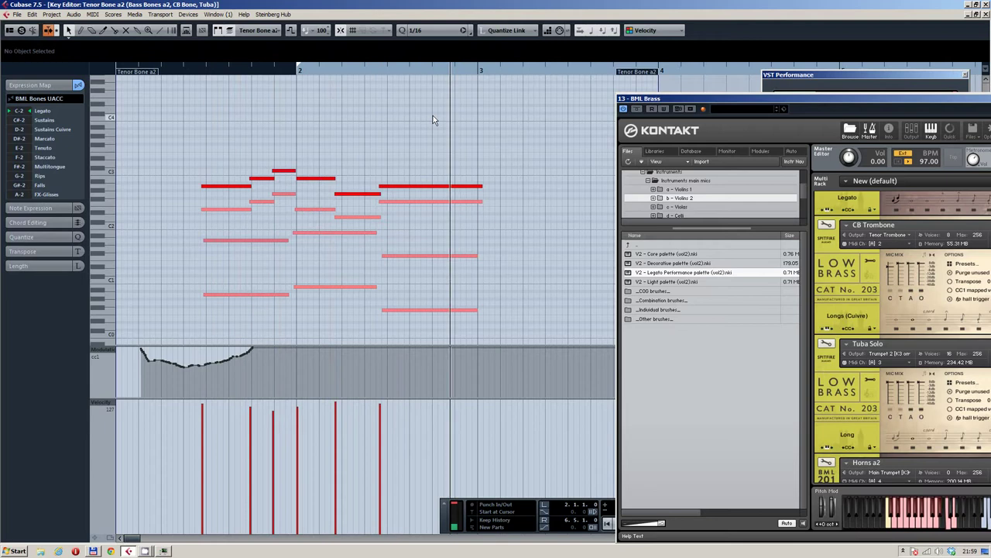
Step: Copy the Tenor Bone a2 part to the upper Horns 2x track and assign Sustains Cuivre to all its notes during playback
key("Escape")
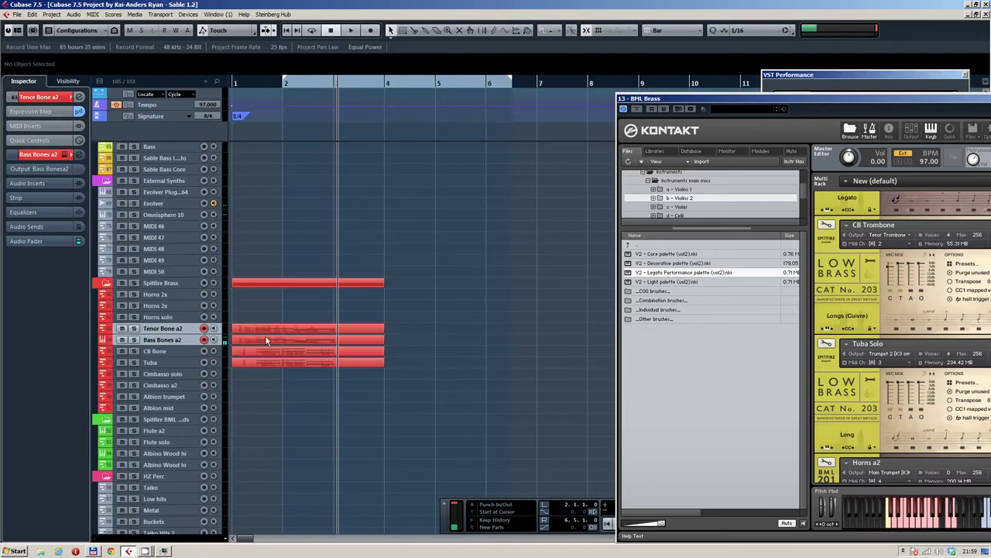
double_click(282, 333)
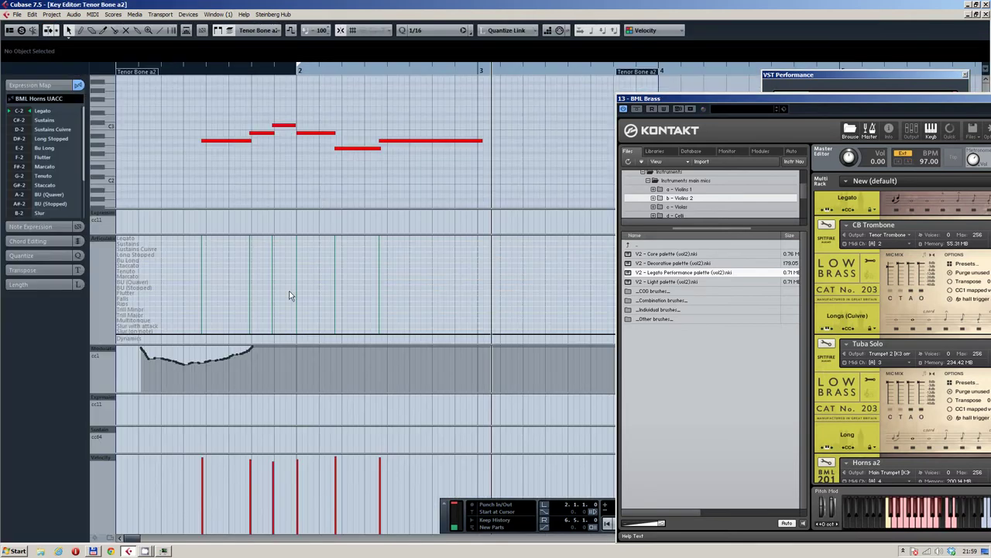
left_click(396, 56)
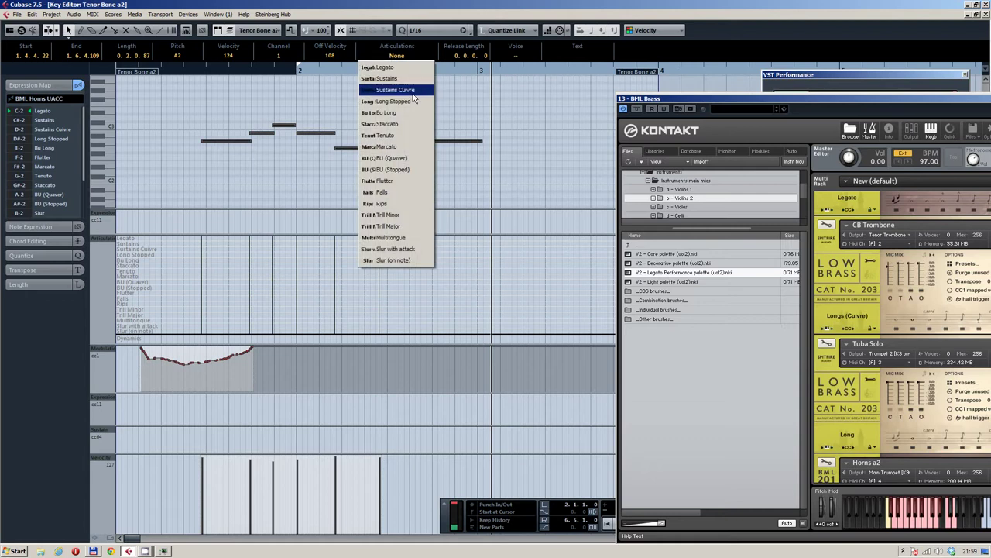
left_click(415, 99)
key("space")
left_click(295, 91)
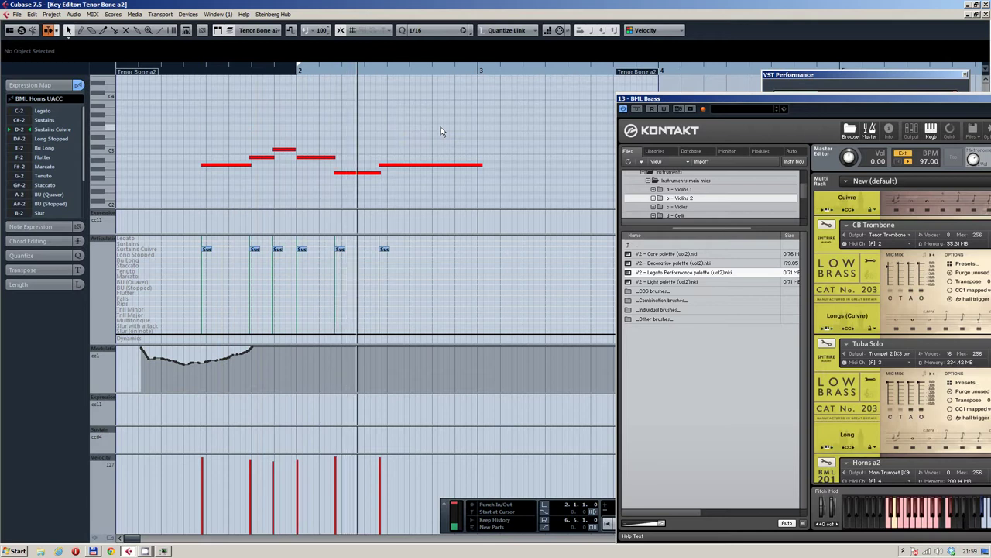
Step: Transpose all notes of the copied horn part down so its first note is F2, and return to the project view
key("ctrl+a")
key("shift+Up")
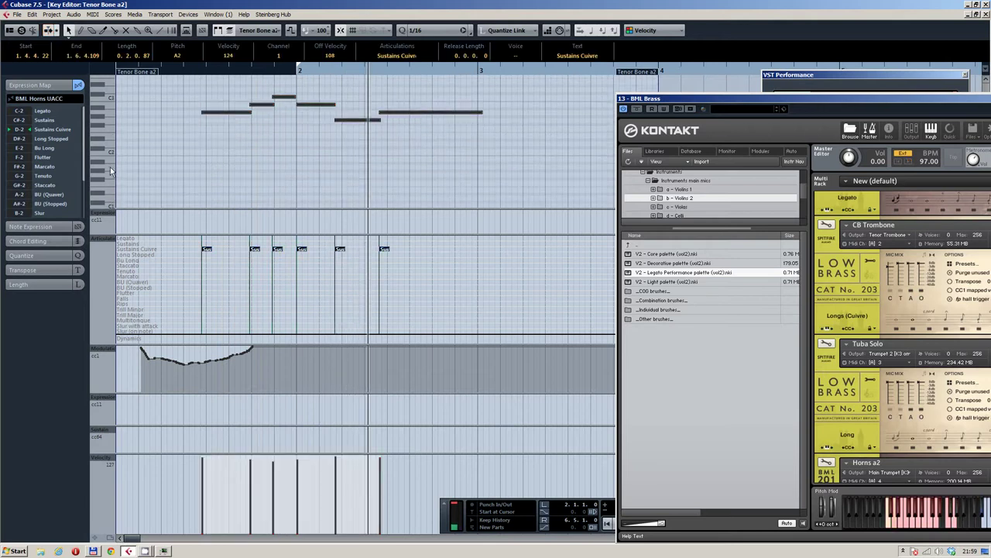
key("Down")
key("Down")
key("Down")
key("Down")
key("Down")
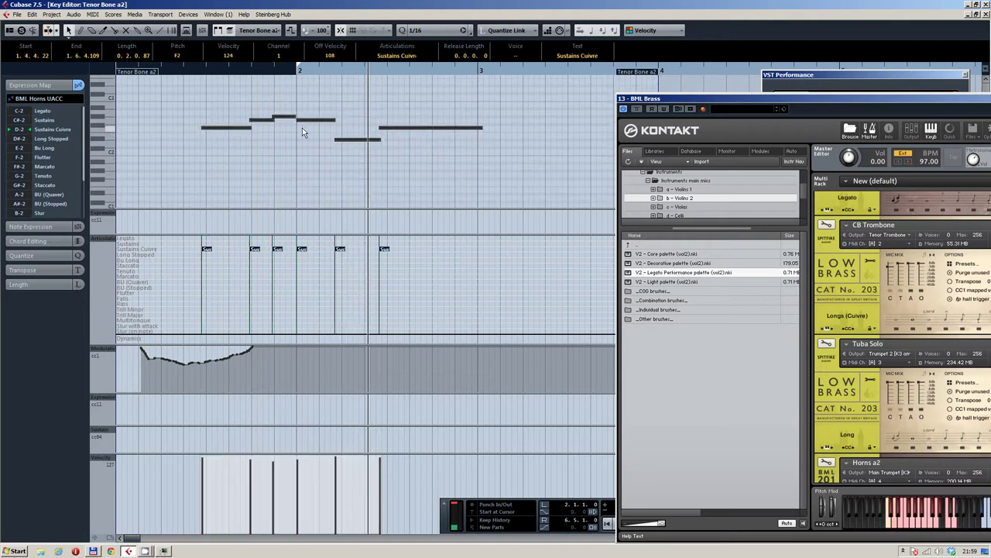
left_click(436, 106)
key("Escape")
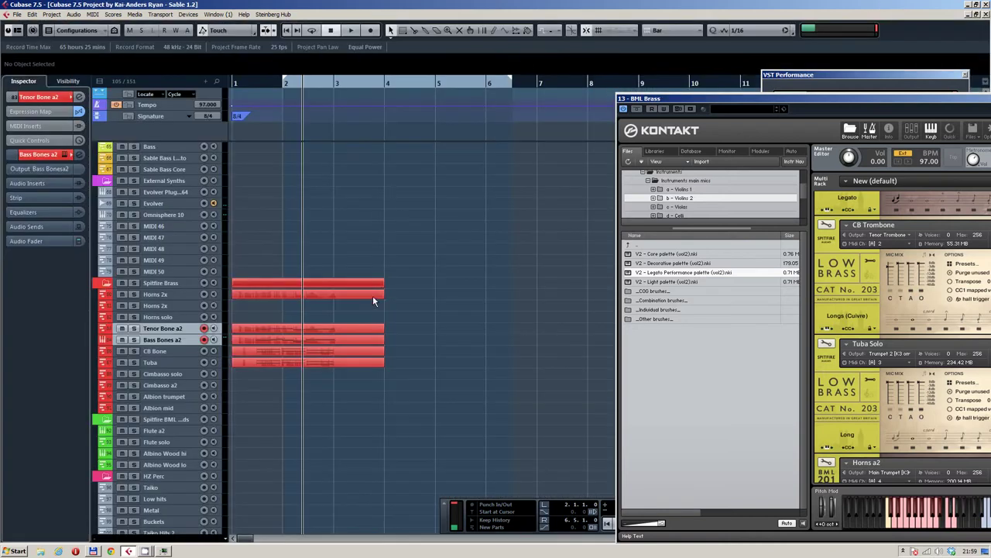
Step: Remove the copied horn part, record a new take on Horns 2x with the Horns a2 instrument, and undo that take
left_click(197, 295)
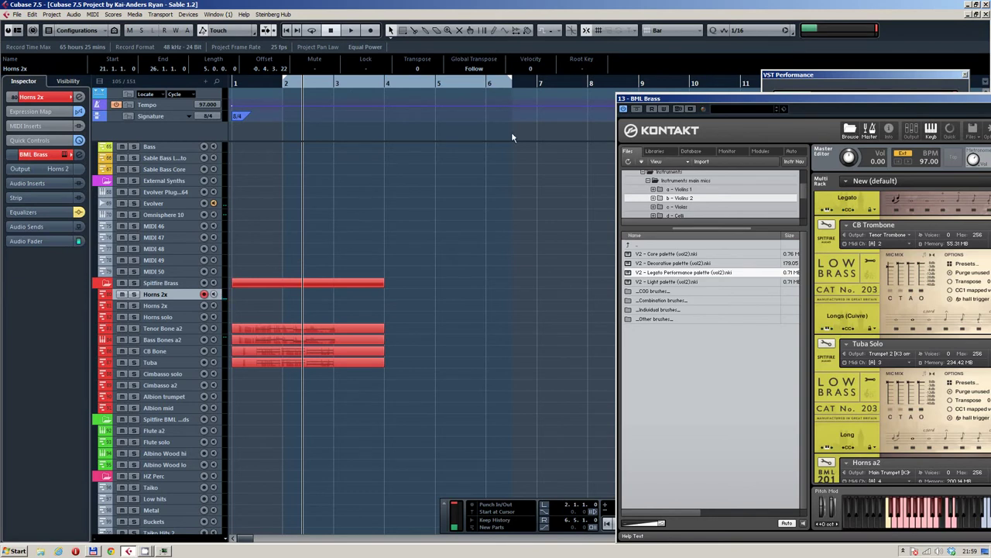
left_click_drag(856, 99, 616, 45)
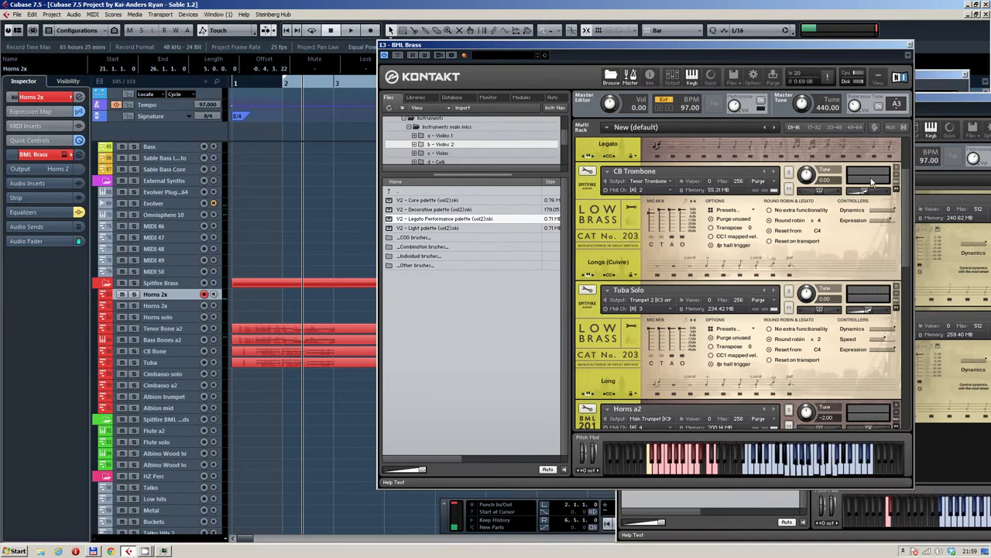
scroll(673, 220, "up", 3)
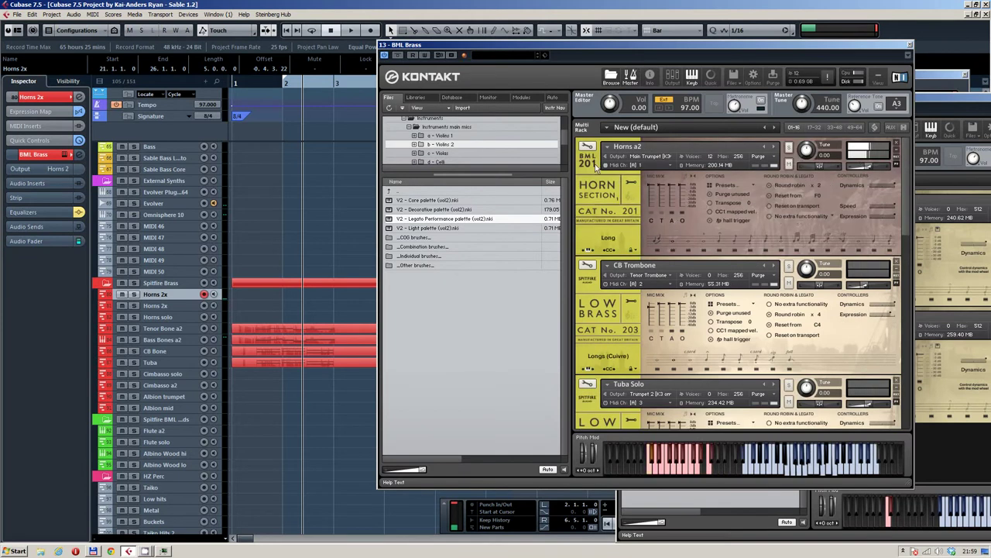
key("KP_Multiply")
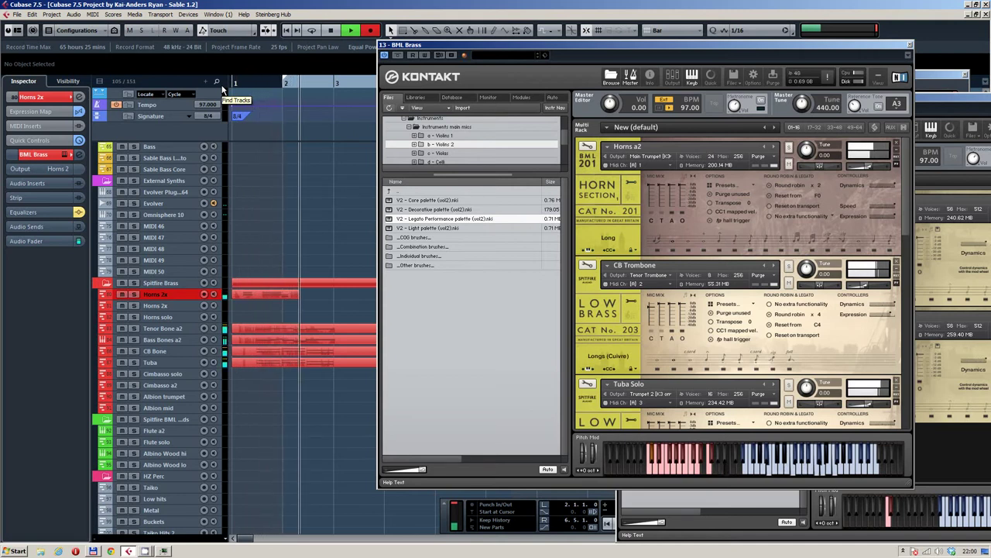
key("space")
key("ctrl+z")
key("period")
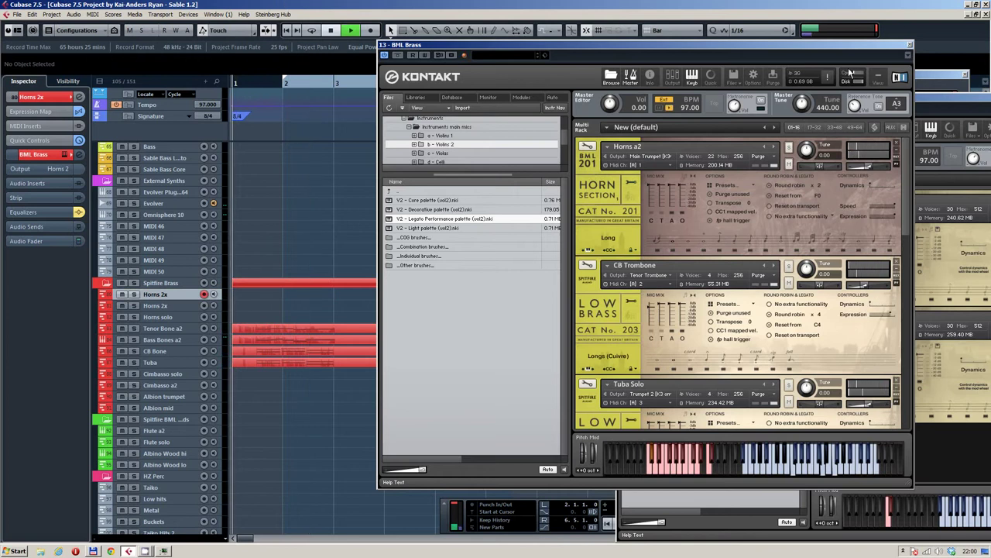
Step: Play the brass passage and close the BML Brass and Bass Bones a2 instrument windows
key("space")
left_click(910, 44)
key("h")
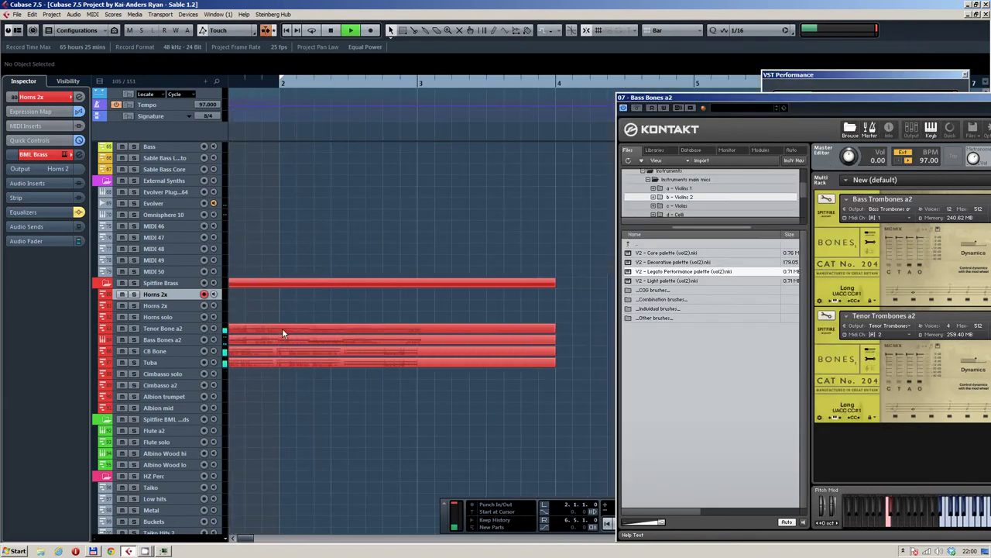
scroll(333, 310, "down", 1)
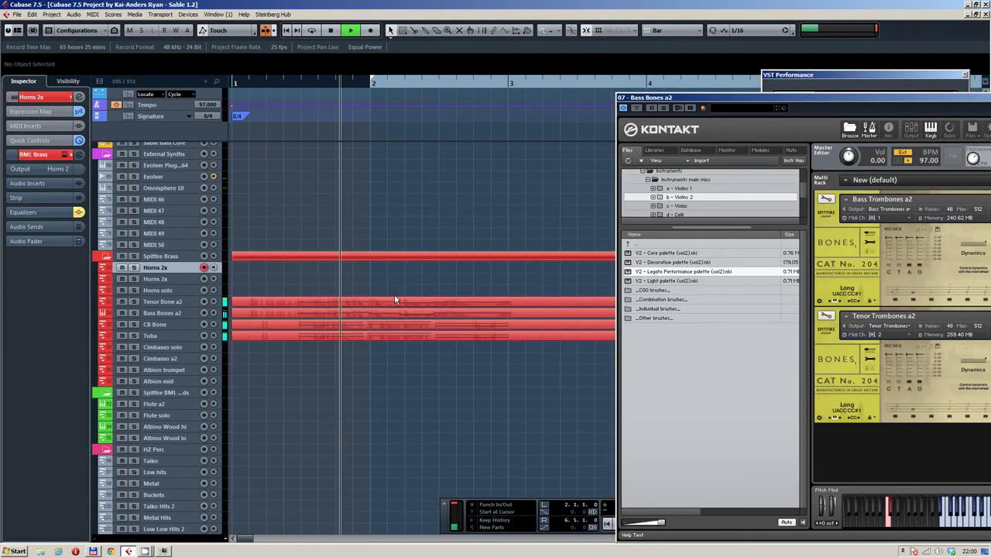
left_click_drag(799, 99, 773, 66)
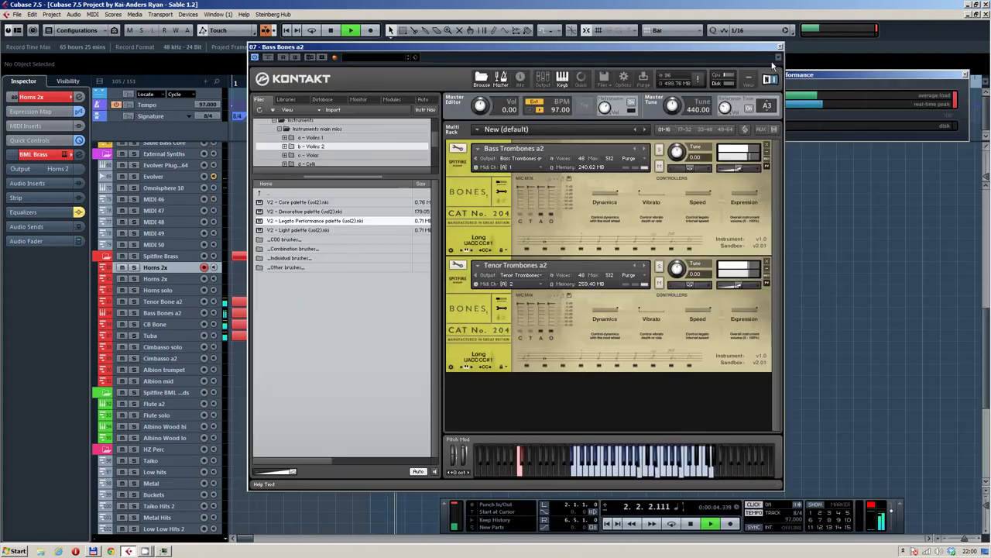
left_click(778, 47)
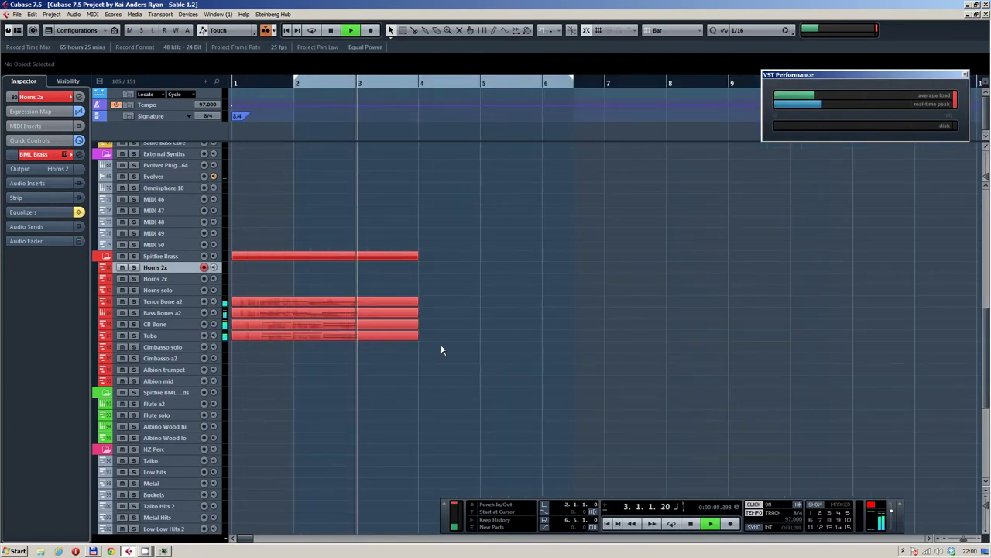
Step: Stop playback, select the MIDI 46 track, return to the start, and open the CB Bone and Tuba parts in the Key Editor
scroll(323, 308, "up", 5)
key("space")
scroll(317, 326, "down", 2)
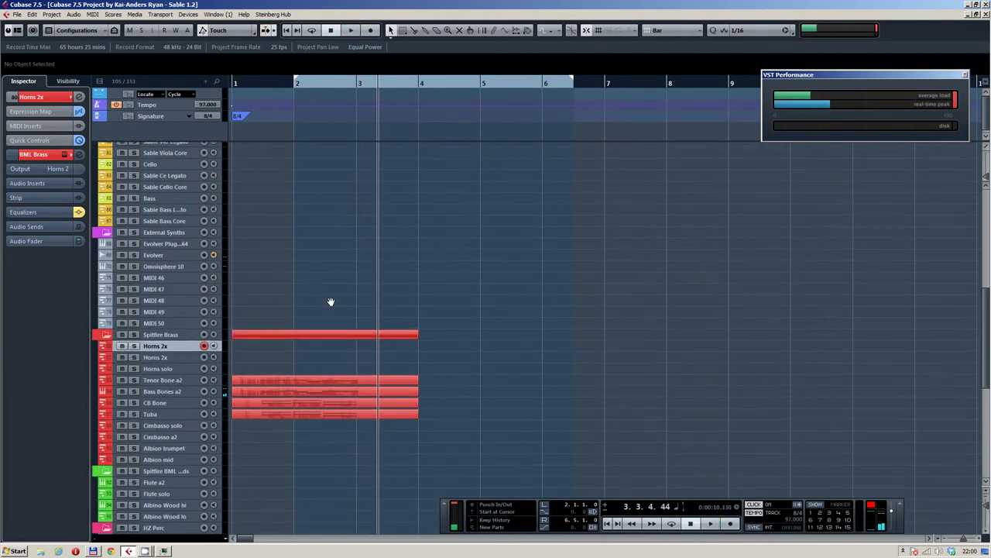
left_click(171, 279)
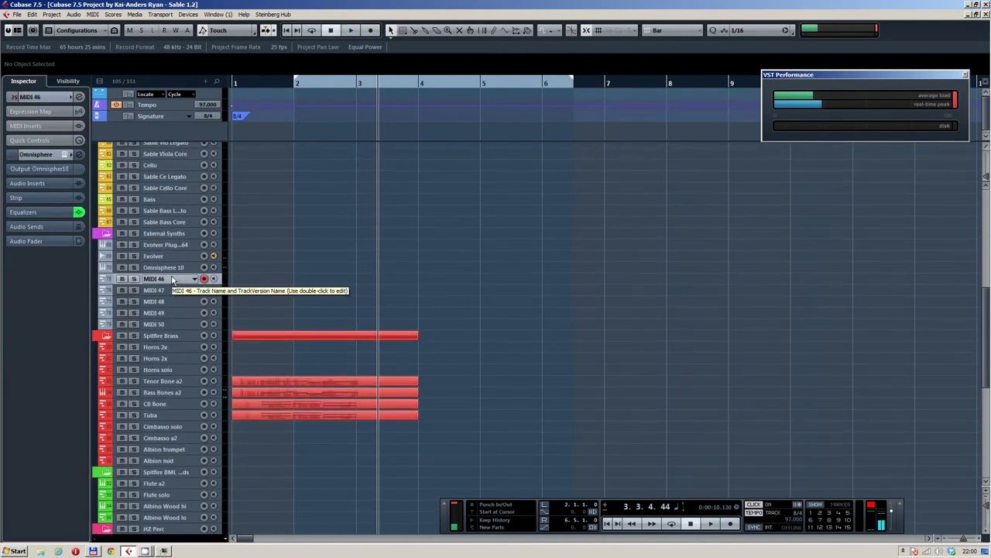
left_click(242, 84)
left_click_drag(326, 410, 326, 404)
double_click(326, 404)
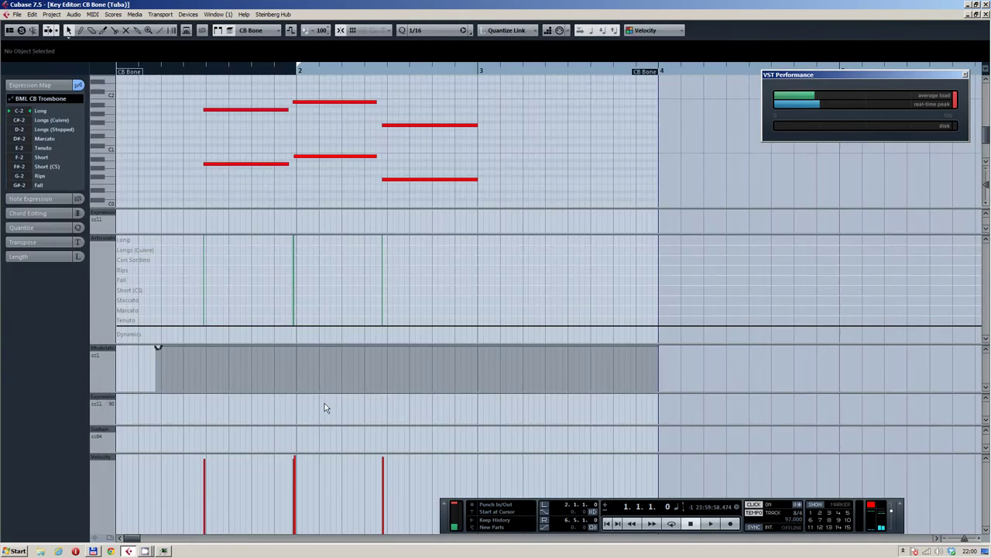
Step: Lower the modulation curve slightly in the CB Bone and Tuba parts, start playback, and return to the project view
left_click_drag(159, 347, 159, 356)
left_click(269, 52)
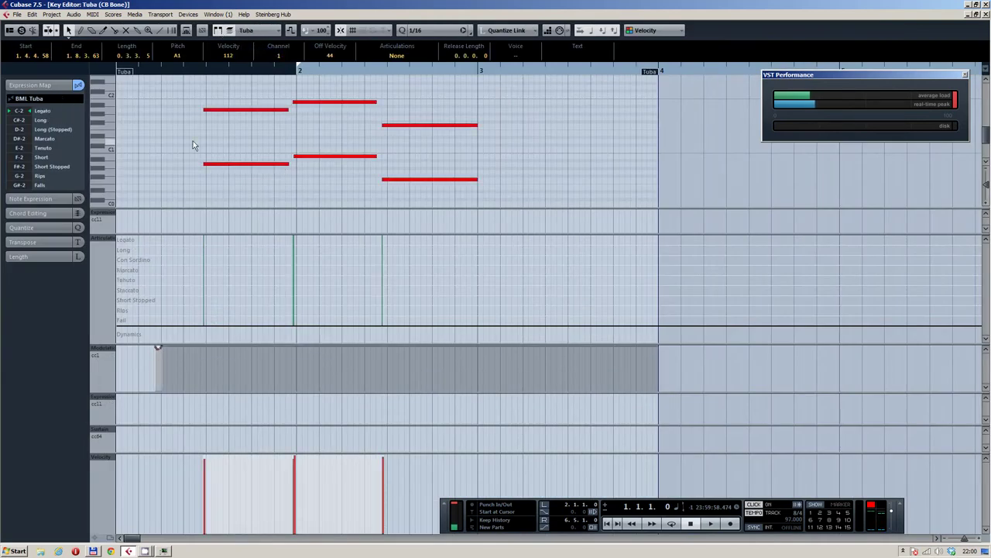
left_click_drag(159, 347, 159, 356)
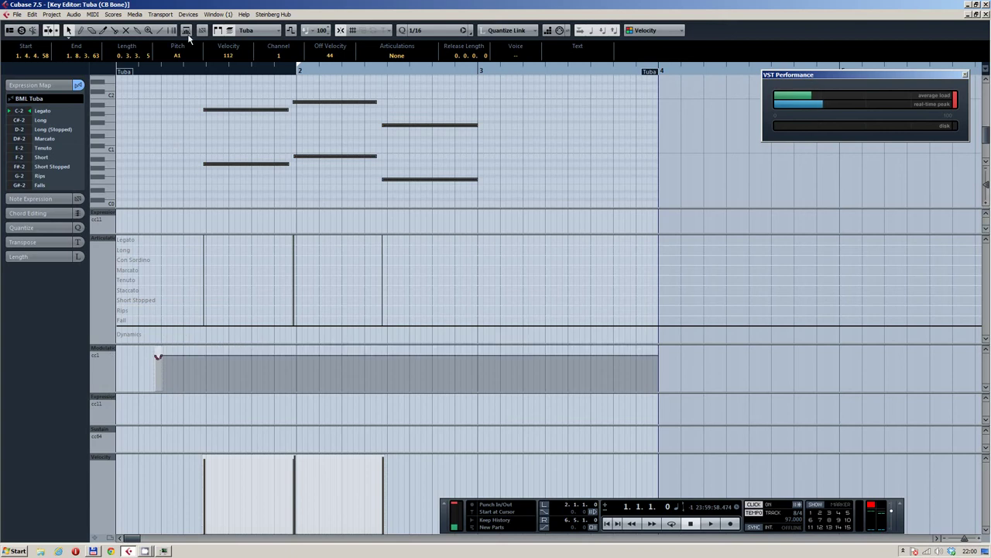
key("space")
key("Escape")
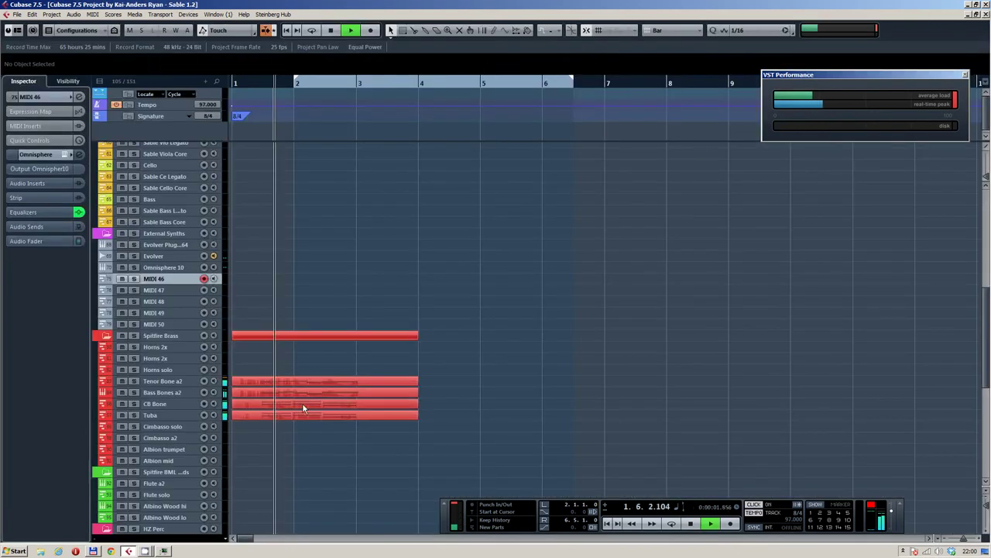
Step: Open the Bass Bones a2 part in the Key Editor and transpose all its notes down so the first is E1
left_click(306, 395)
double_click(306, 395)
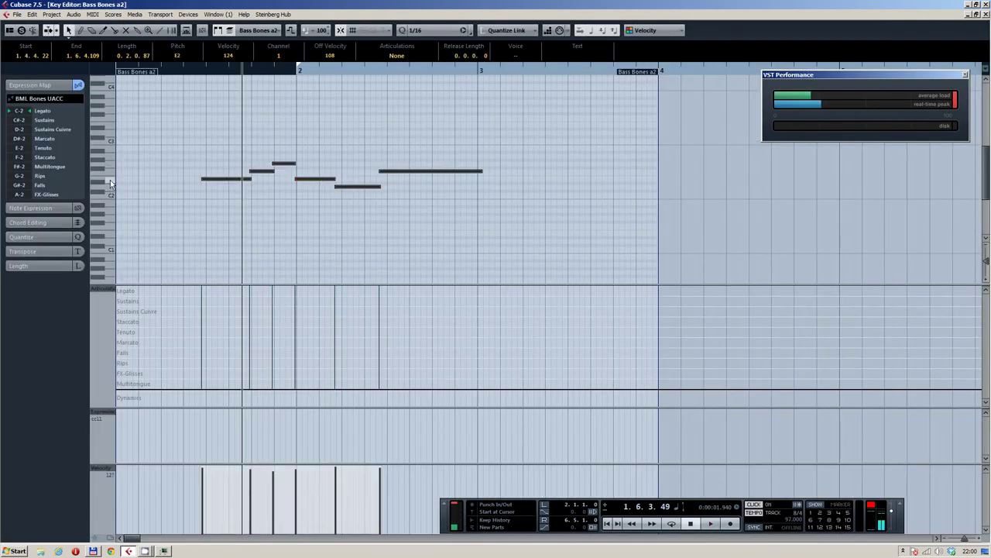
key("Down")
key("Down")
key("Down")
key("Down")
key("Down")
key("Down")
key("Down")
key("Down")
key("Down")
key("Down")
key("Down")
key("Down")
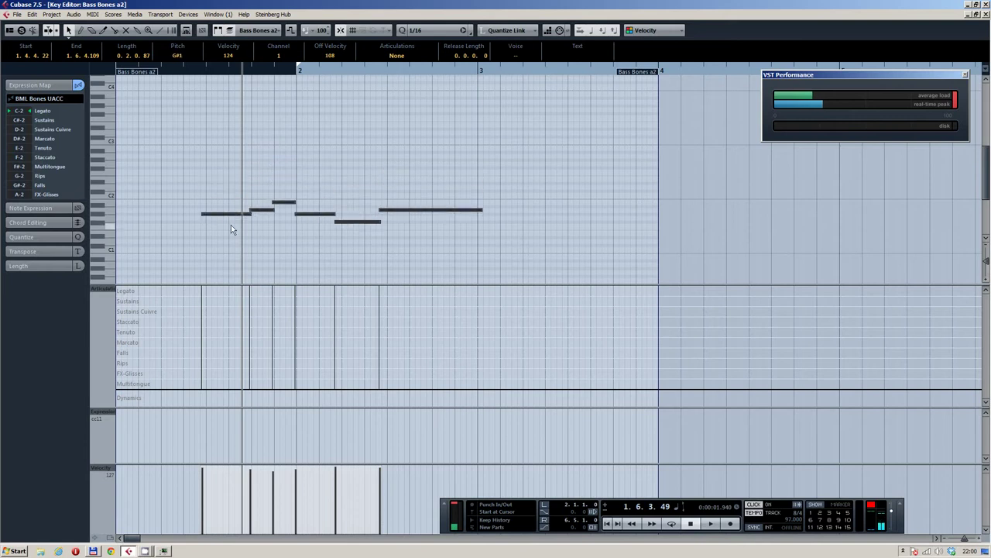
Step: Play the Bass Bones a2 part from position 1.4.3, deselect its notes, and close the Key Editor
left_click(204, 79)
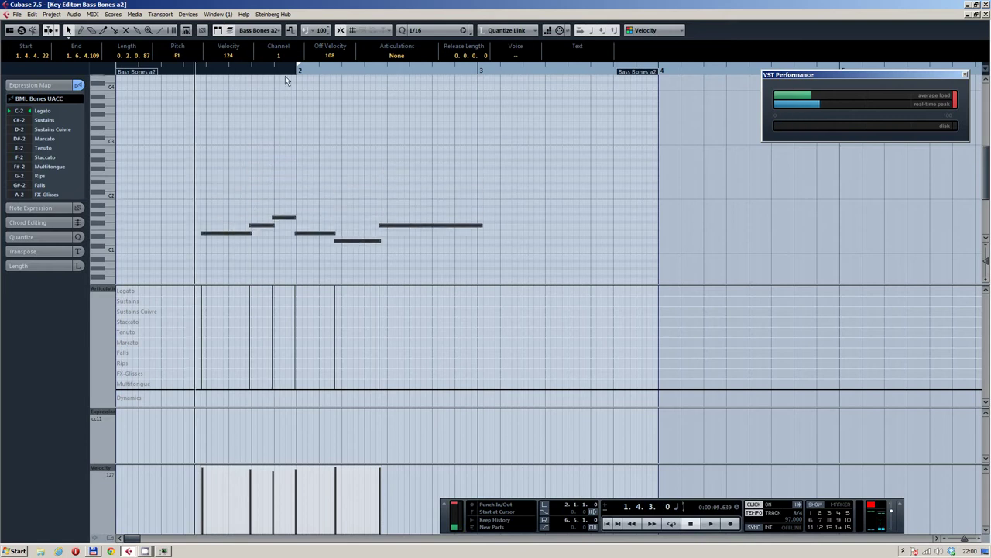
key("space")
left_click(516, 121)
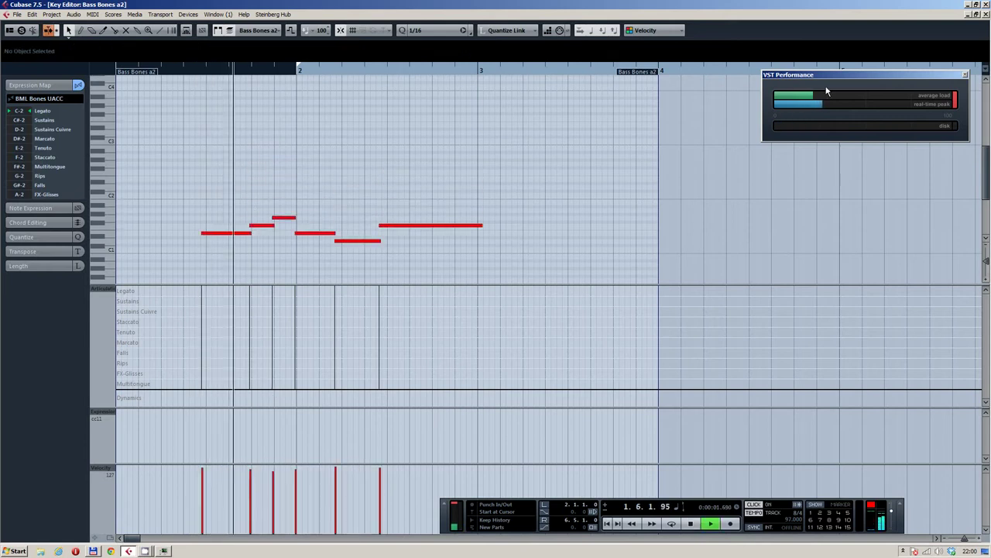
left_click(984, 14)
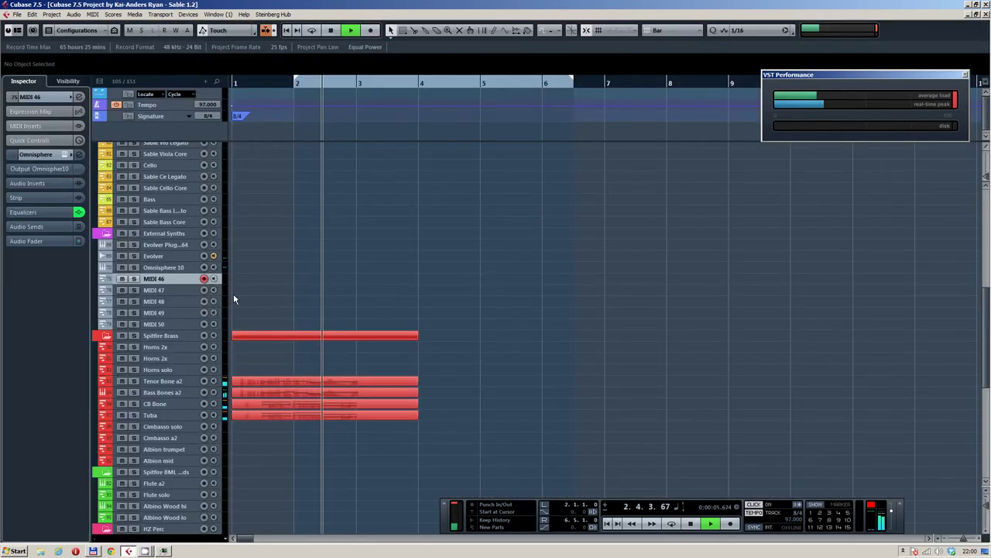
Step: Transpose all Tenor Bone a2 notes so the first is A1, play the passage, and return to the project view
double_click(288, 381)
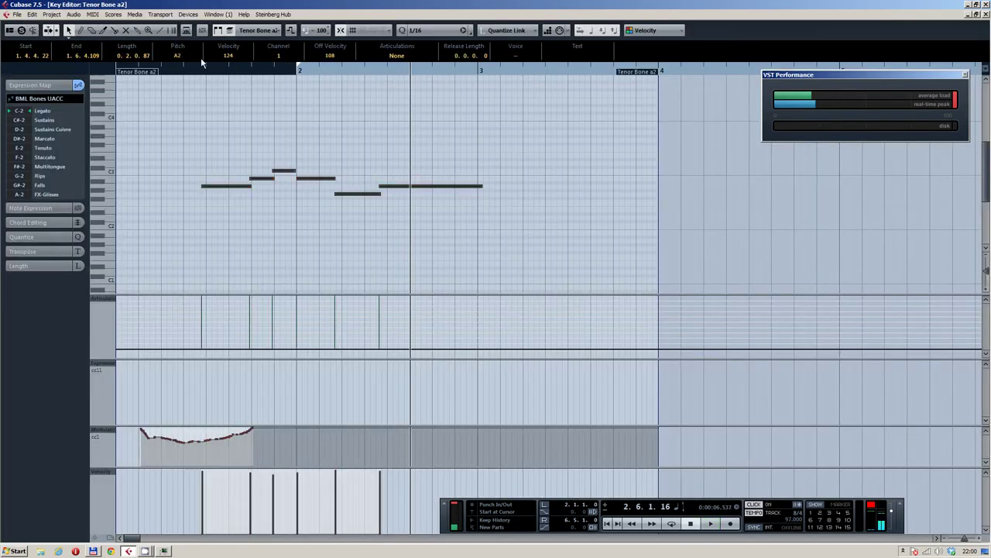
left_click(185, 54)
type("A1")
key("Return")
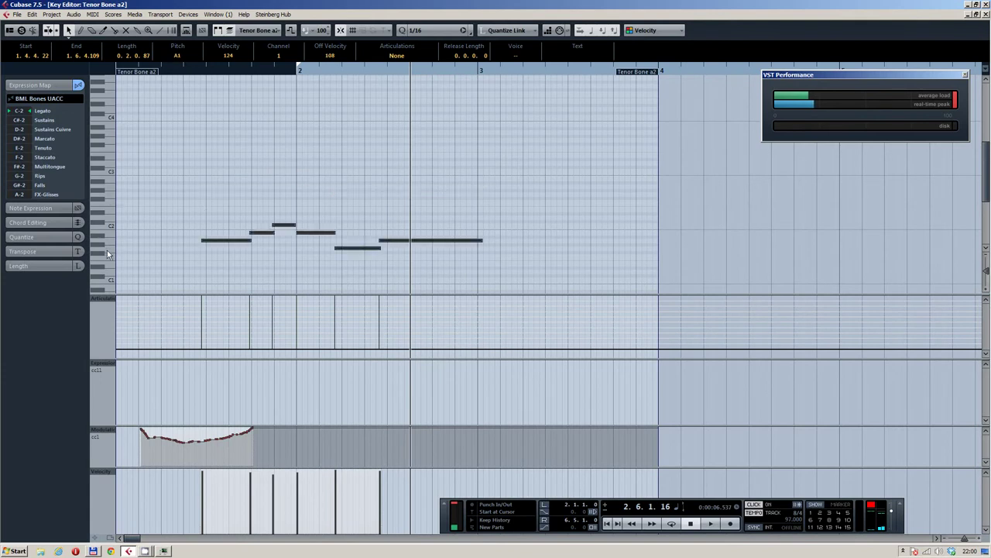
key("space")
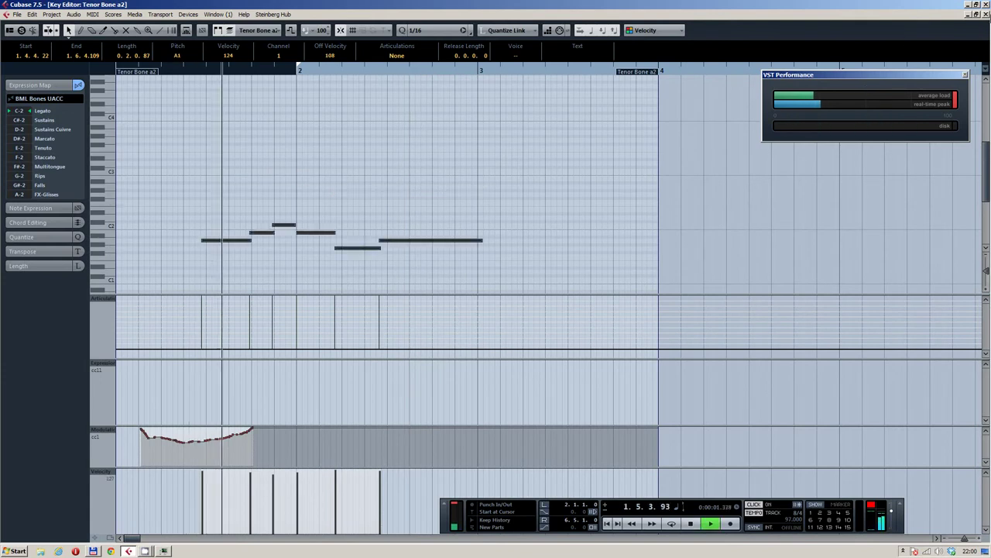
key("Escape")
left_click(599, 259)
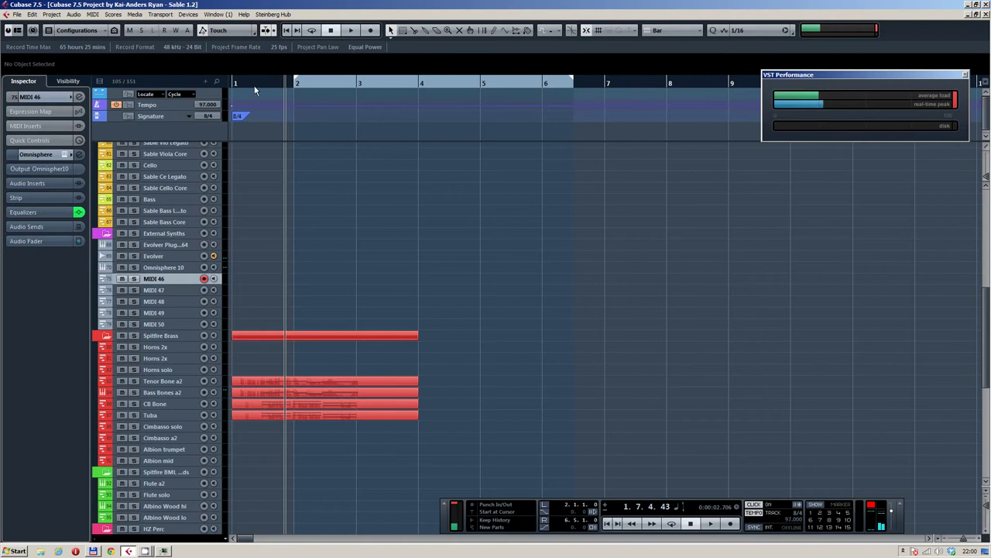
Step: Record a take on the MIDI 46 track over the brass passage
key("space")
key("KP_Multiply")
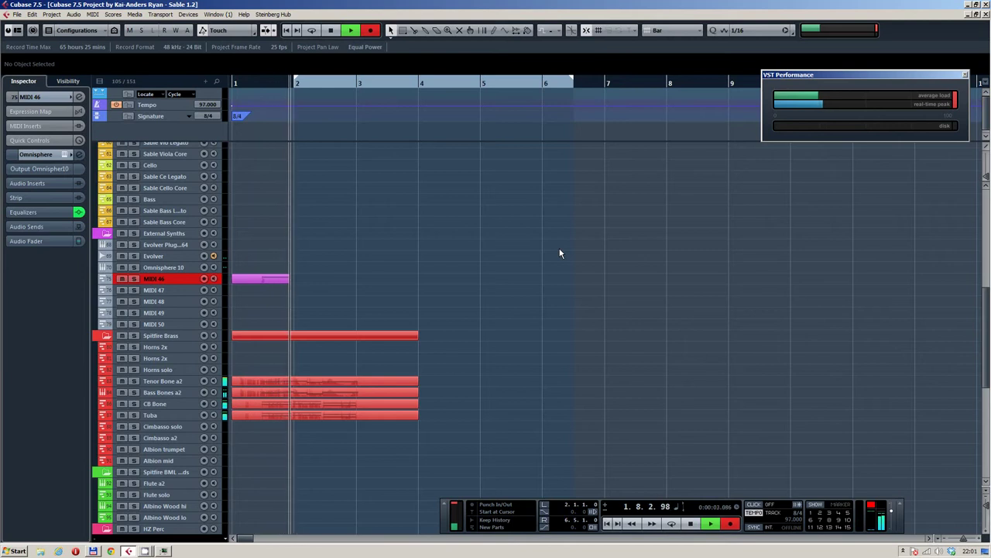
key("space")
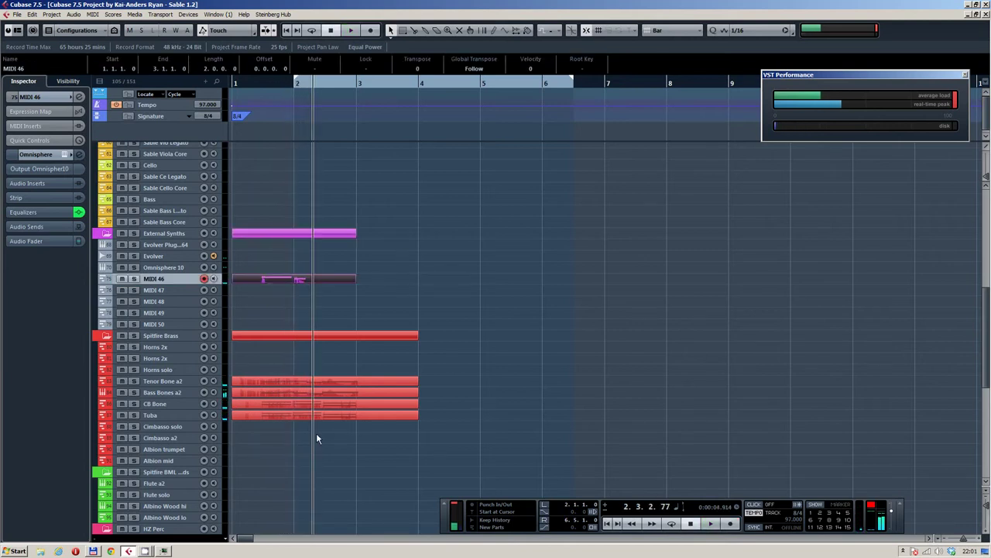
Step: Open the Tuba part in the Key Editor, set the playhead to 1.4.3 before its first notes, and close the editor
double_click(305, 415)
left_click(196, 67)
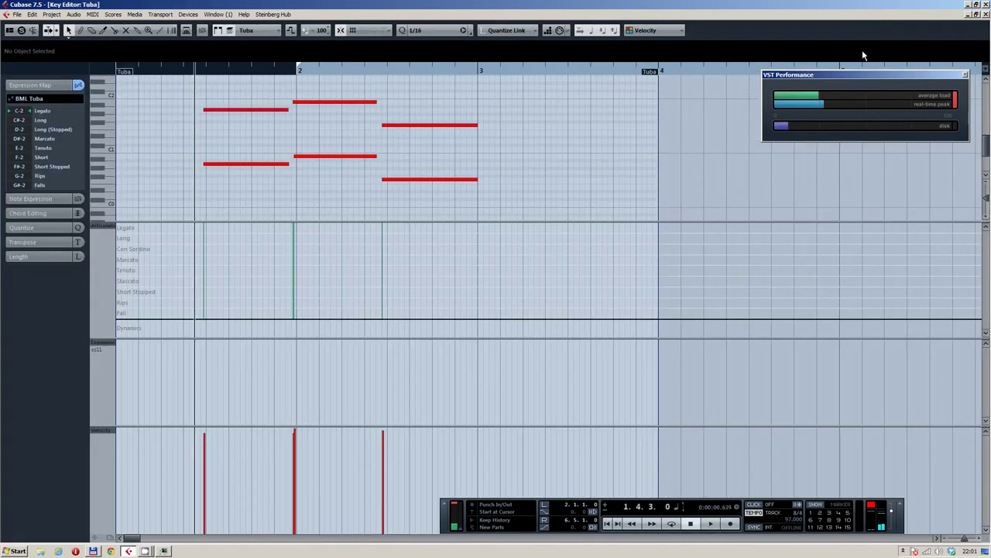
left_click(986, 14)
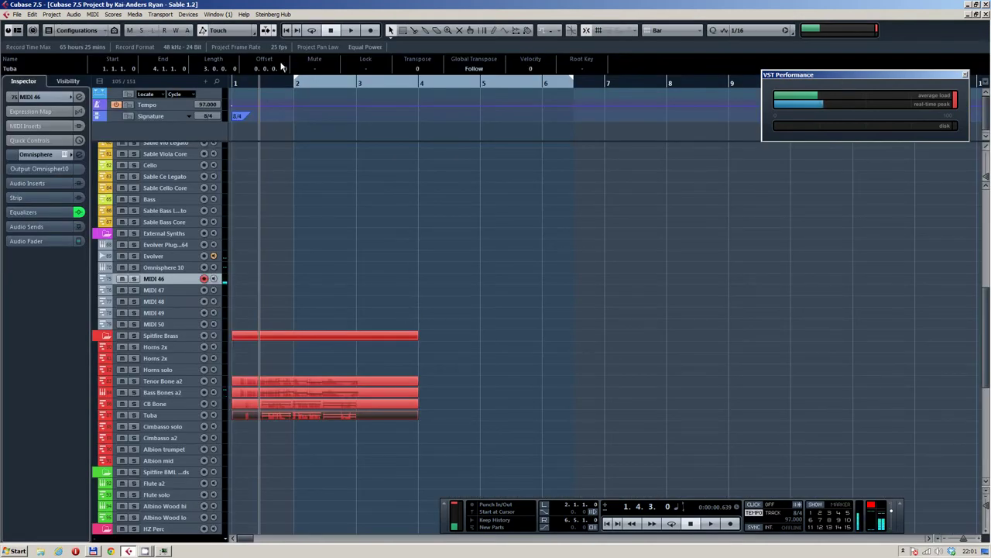
Step: Record another take on the MIDI 46 track, stop it, and undo that take
key("KP_Multiply")
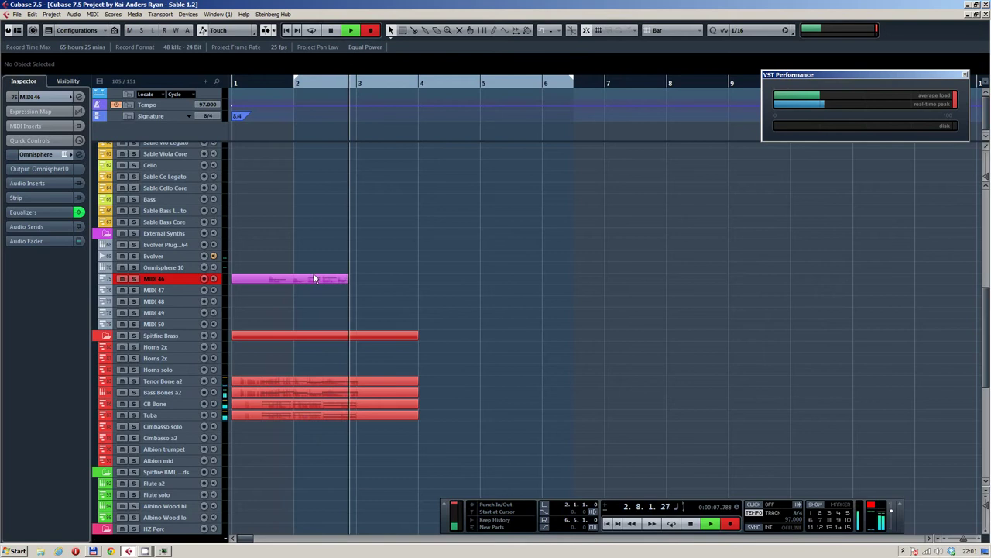
key("space")
key("ctrl+z")
Step: Select the Omnisphere 10 track and record a part over the brass from the project start
left_click(178, 268)
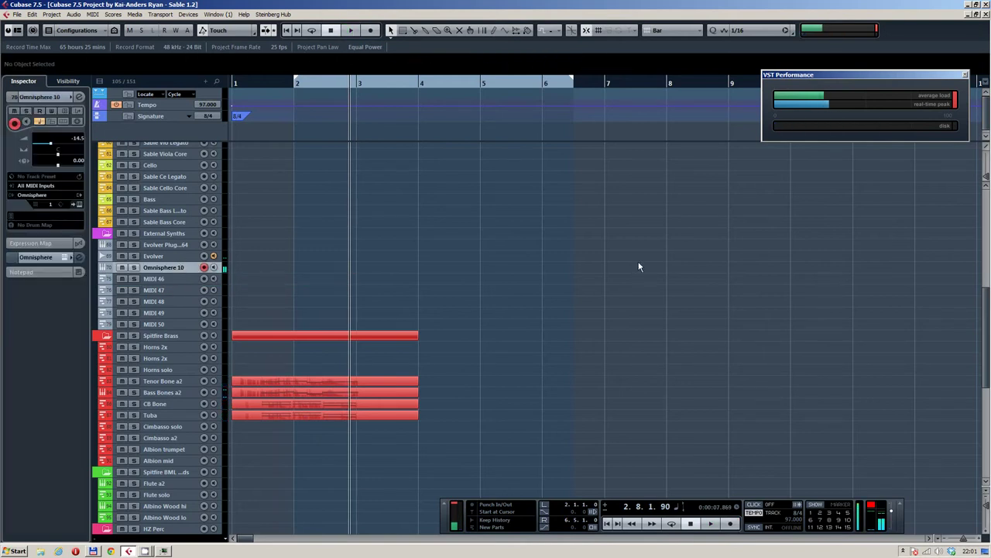
key("Home")
key("KP_Multiply")
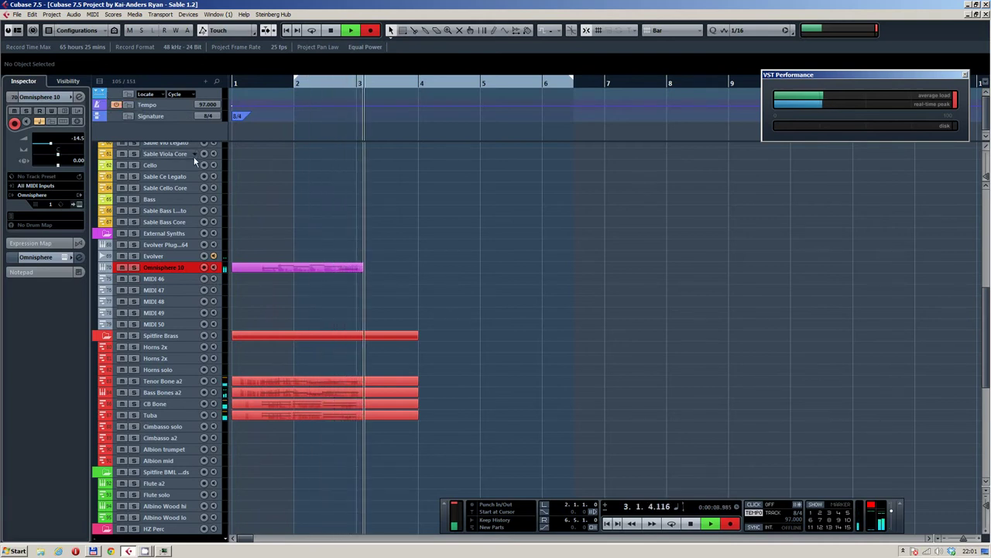
key("space")
Step: Select the Sable V1 Legato, V2 Legato and Vio Legato tracks together and record a string take from the project start
scroll(302, 210, "up", 5)
scroll(303, 208, "up", 5)
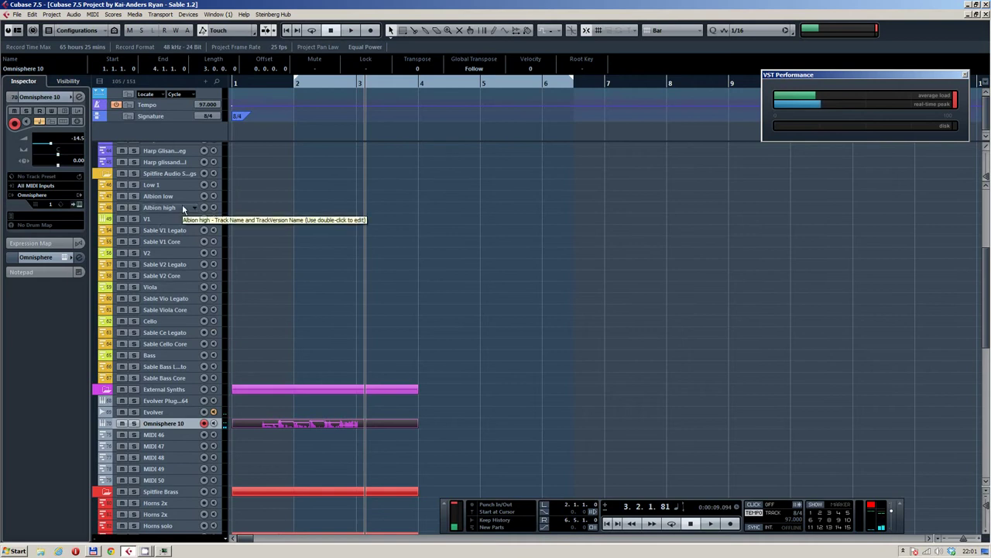
left_click(169, 230)
left_click(179, 264, "ctrl")
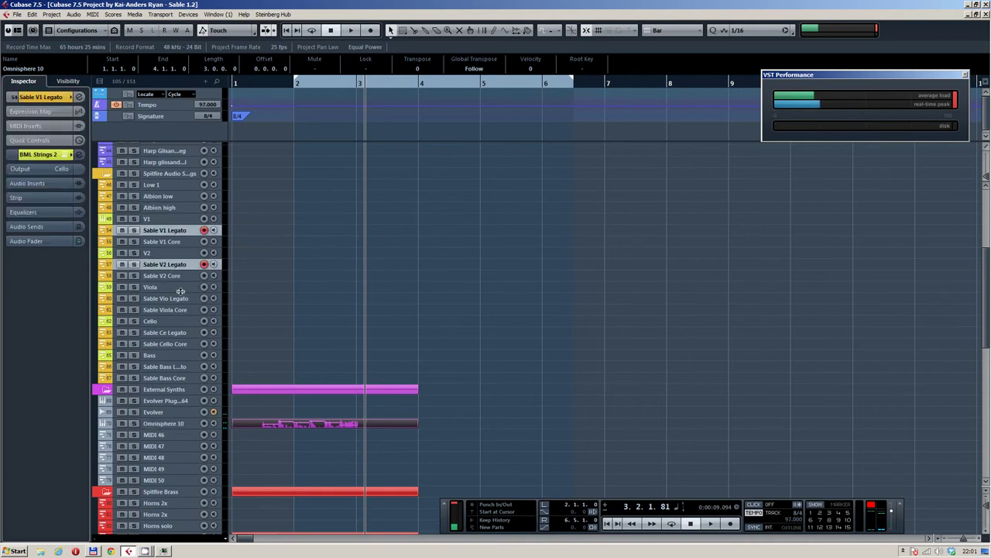
left_click(182, 299, "ctrl")
key("Home")
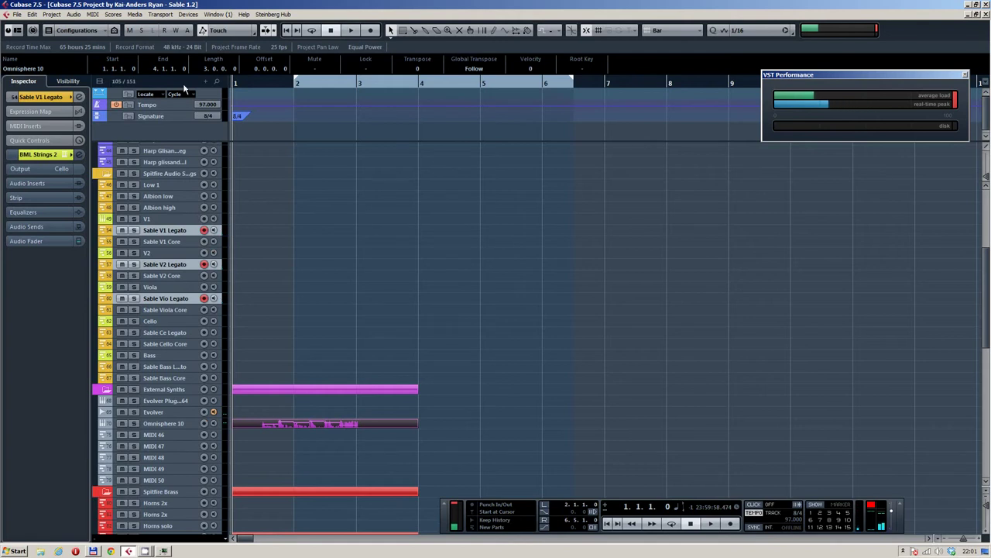
key("KP_Multiply")
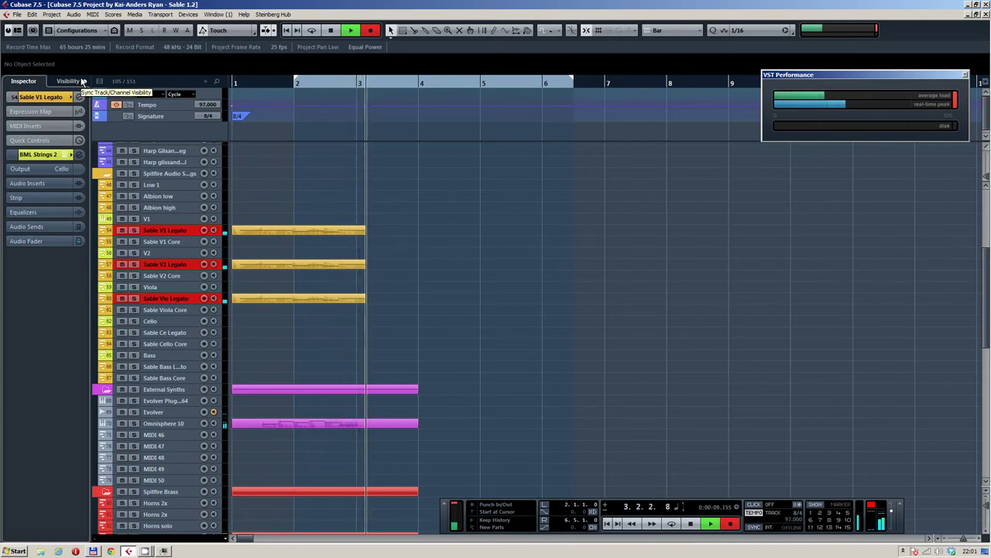
key("space")
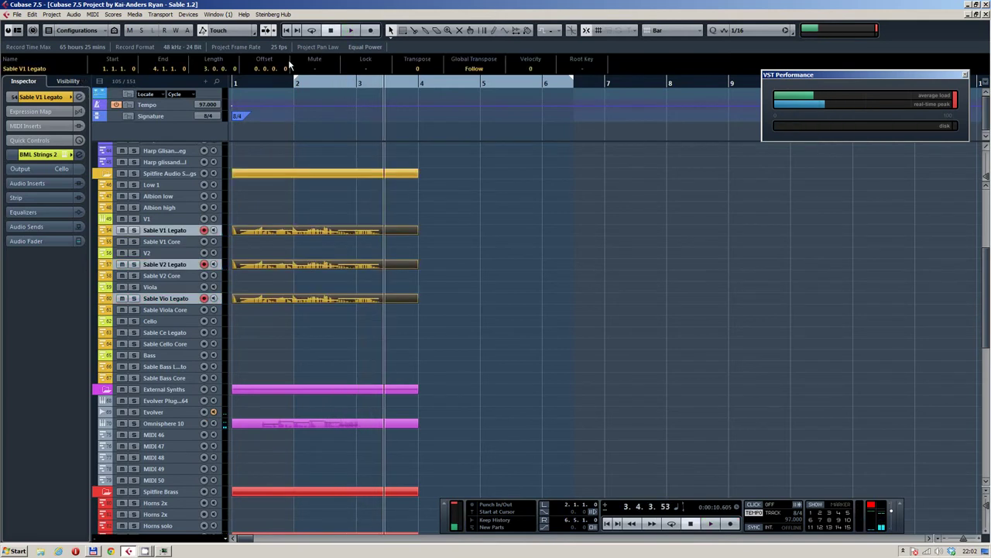
Step: Move the recorded string parts three bars on to bar 4 and play them from there without the other layers
key("ctrl+Right")
key("ctrl+Right")
key("ctrl+Right")
left_click(421, 82)
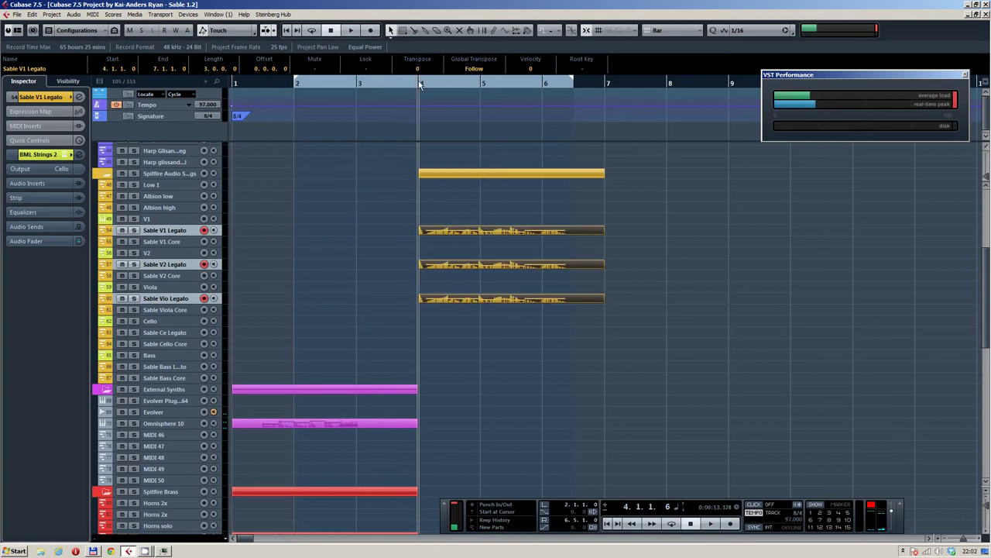
key("space")
left_click(475, 146)
scroll(590, 232, "up", 2)
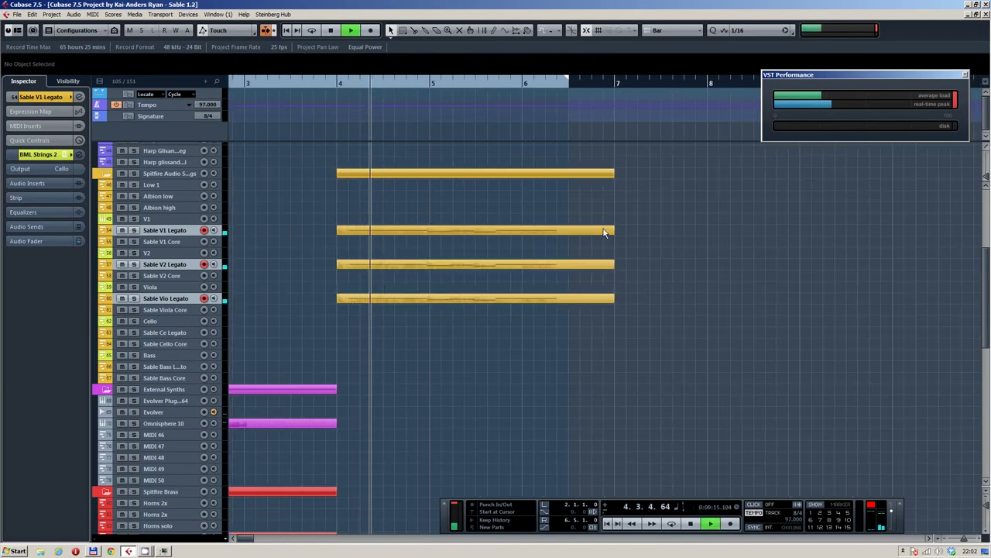
scroll(604, 232, "down", 3)
scroll(447, 251, "up", 5)
Step: Select the string parts at bar 4, undo the recent edits, and return to the project start
left_click_drag(482, 214, 365, 422)
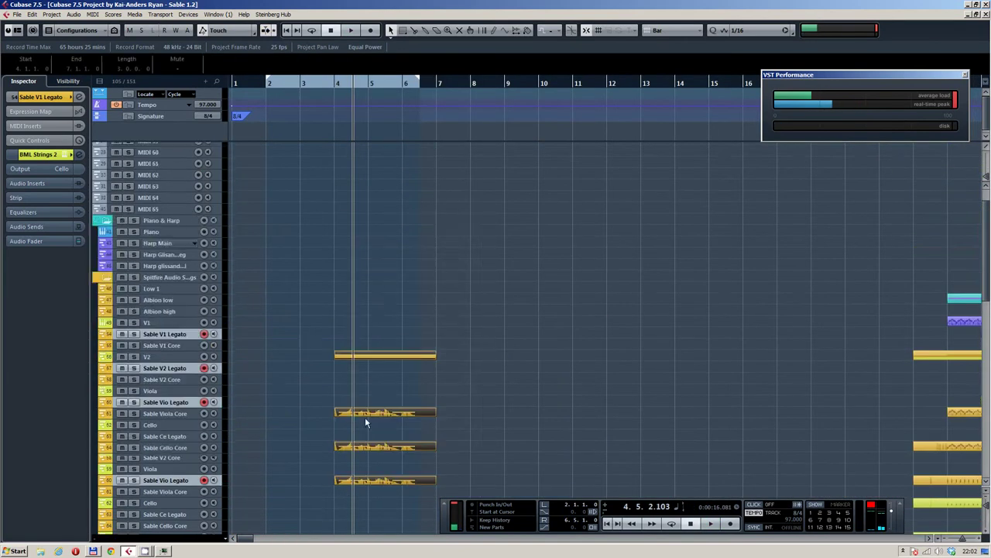
key("ctrl+z")
key("ctrl+z")
key("Home")
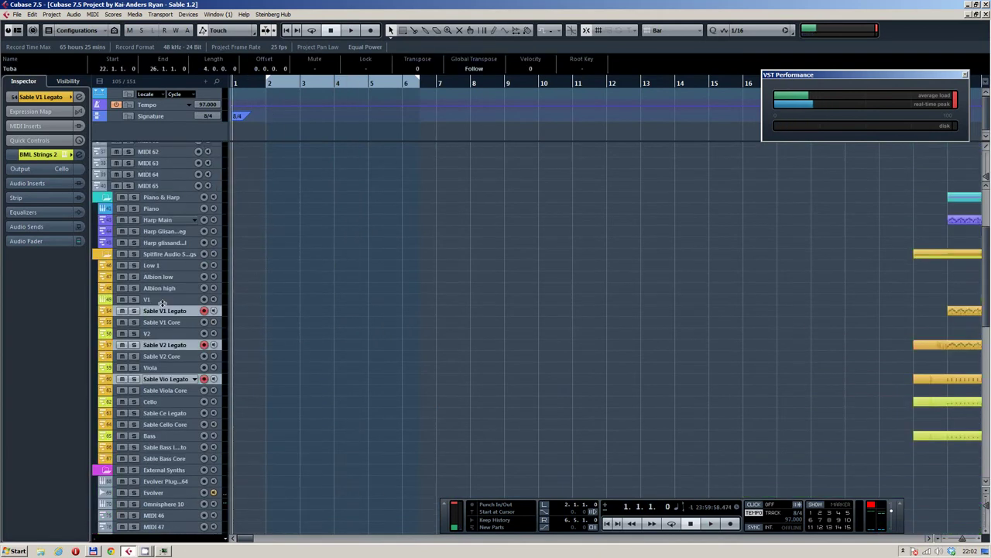
Step: Open the BML Strings 2 instrument for Sable V1 Legato, show its V2 and V1 Legato palettes, and uncover the track list
left_click(162, 309)
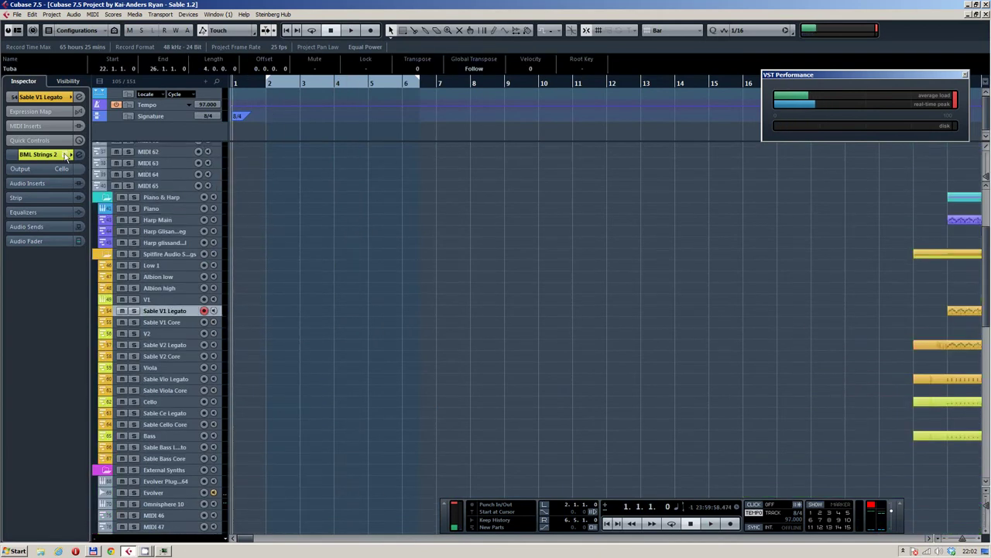
left_click(68, 155)
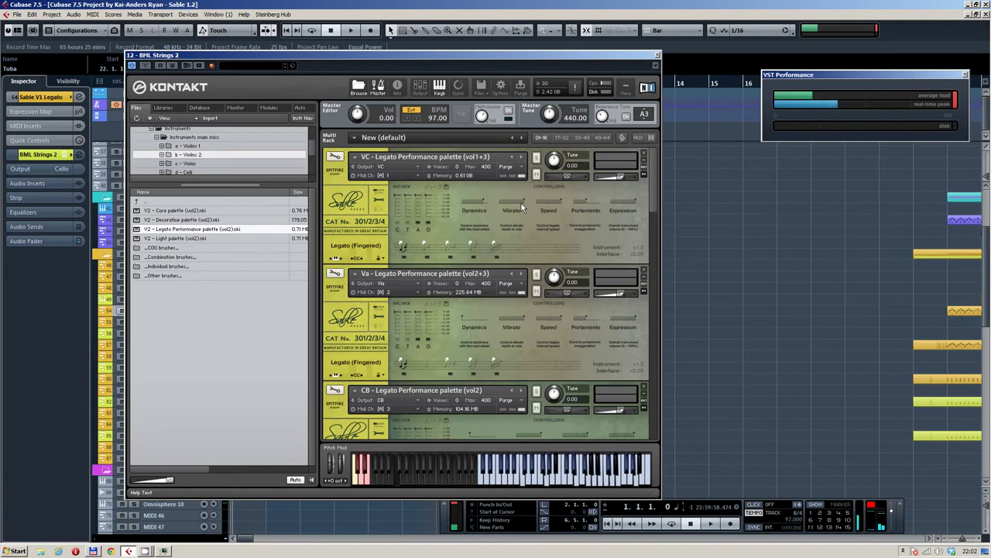
left_click_drag(657, 162, 650, 234)
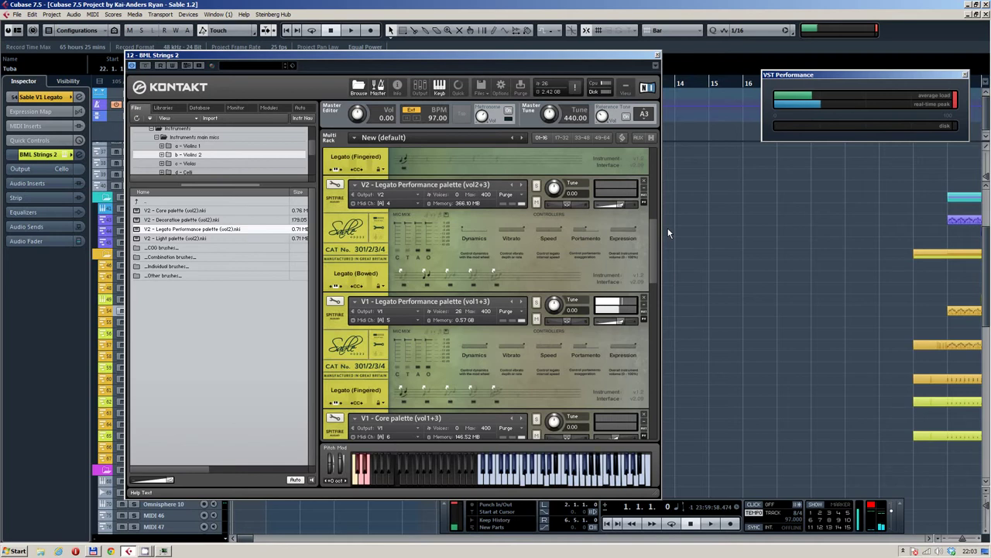
left_click_drag(387, 55, 632, 62)
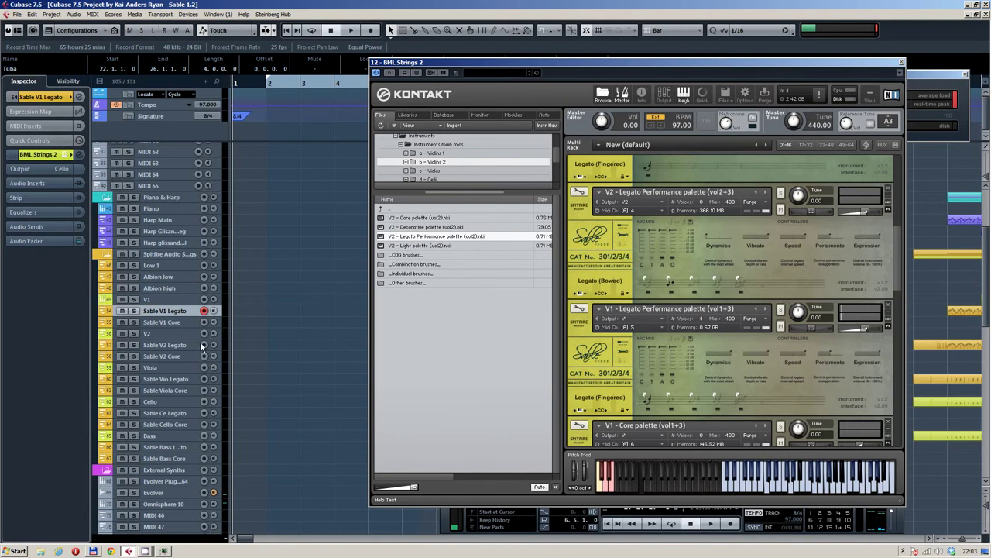
Step: Add Sable V2 Legato, Vio Legato, Bass Core and Cello Core to the track selection so they play together with V1 Legato
left_click(165, 344, "ctrl")
left_click(170, 378, "ctrl")
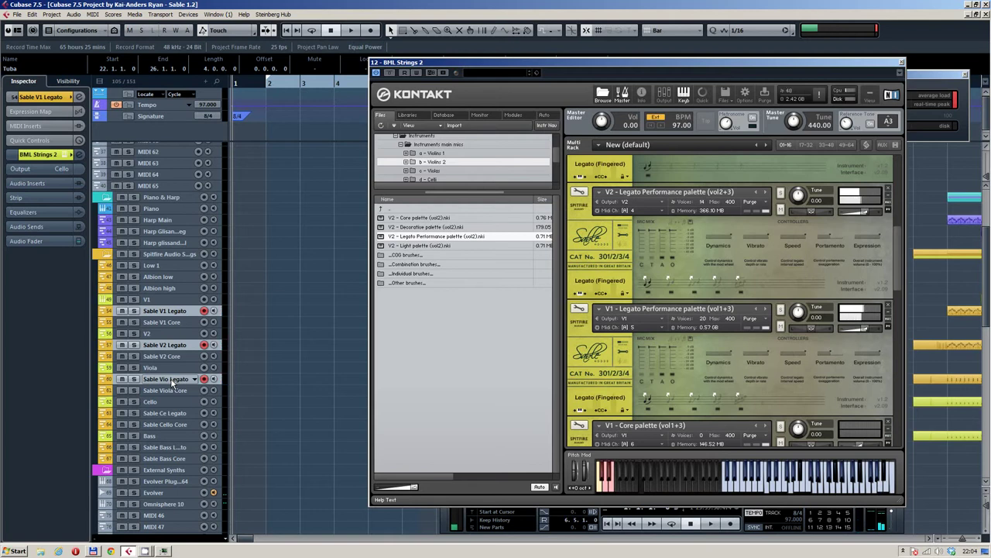
left_click(184, 459, "ctrl")
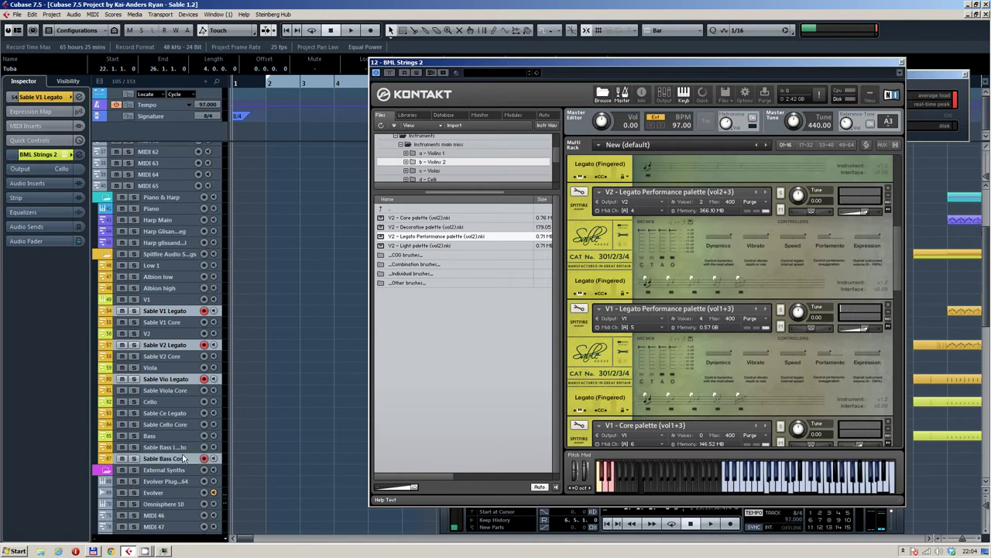
left_click(183, 424, "ctrl")
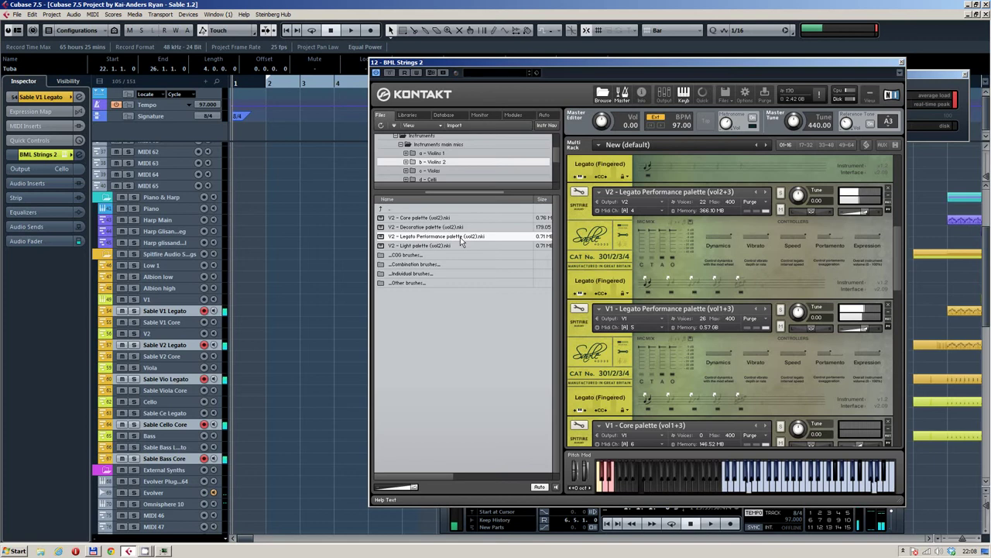
Step: Record a first take on the Piano track from the project start and move the BML Strings 2 window aside to uncover the arrangement
scroll(239, 272, "up", 5)
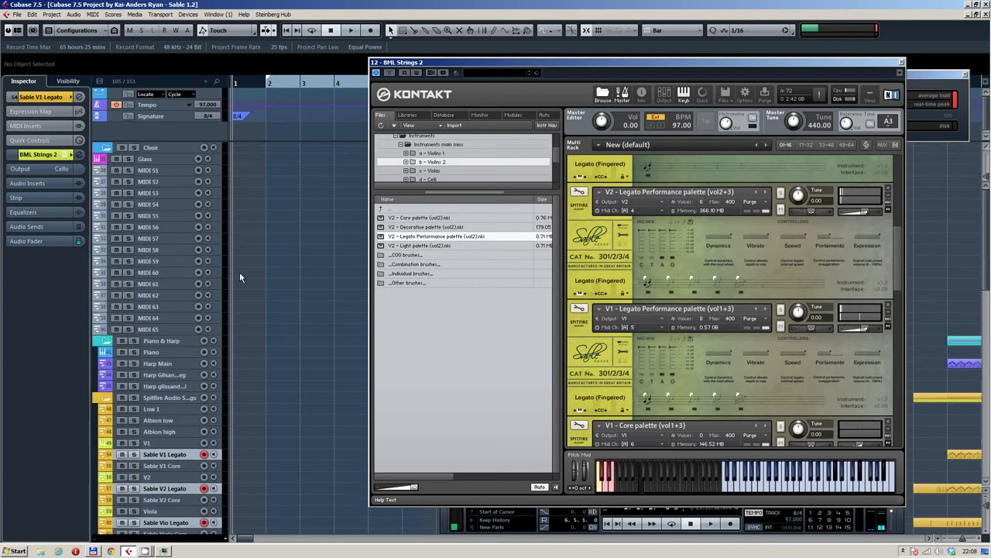
left_click(204, 352)
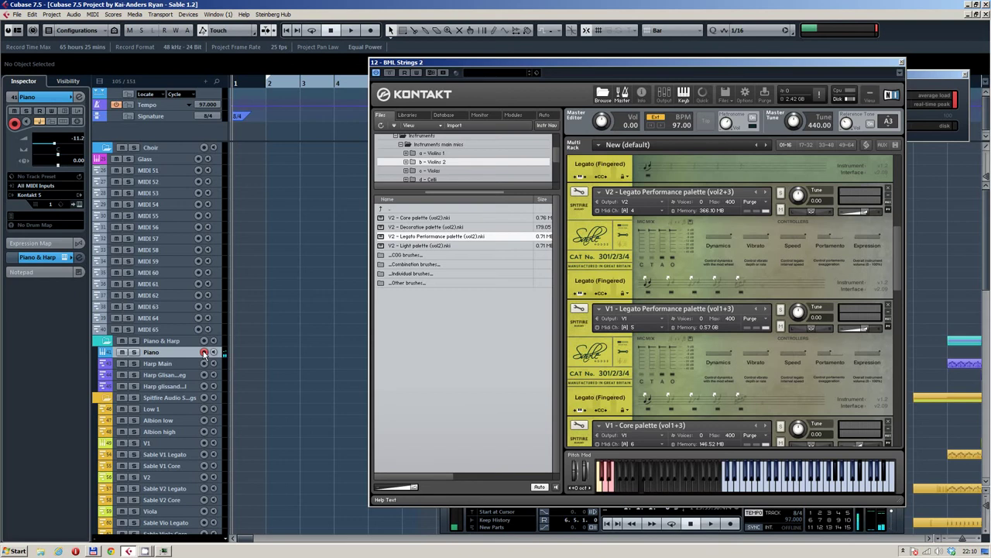
key("KP_Multiply")
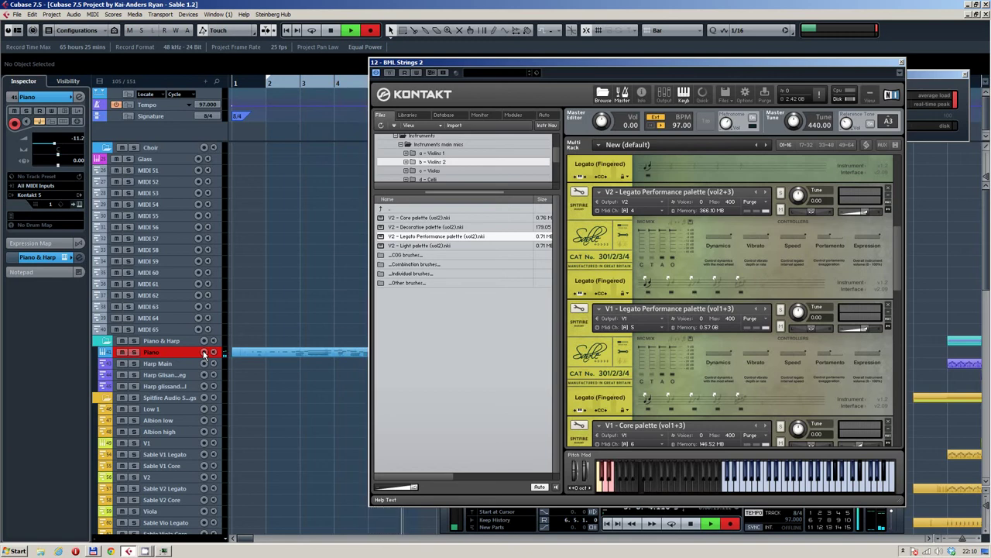
key("space")
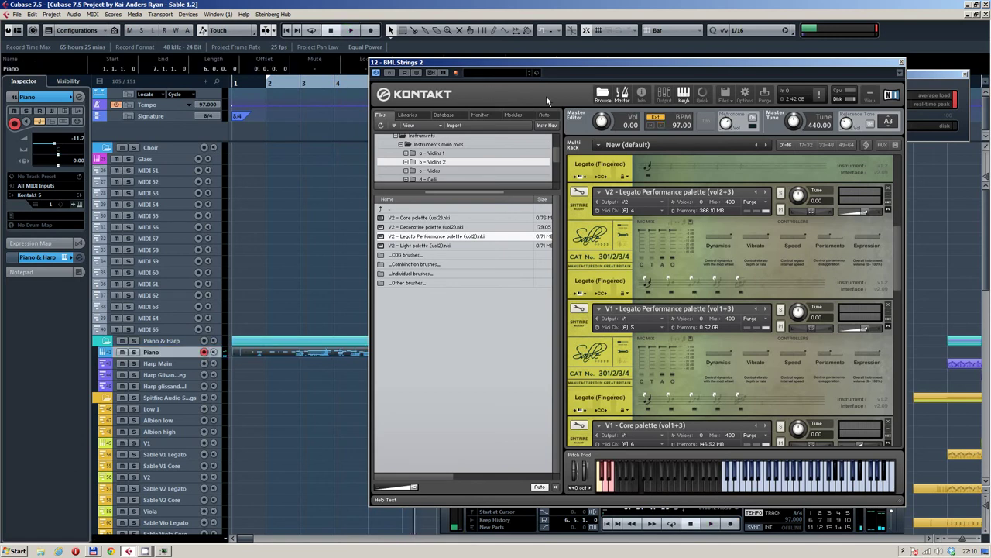
left_click_drag(583, 62, 745, 87)
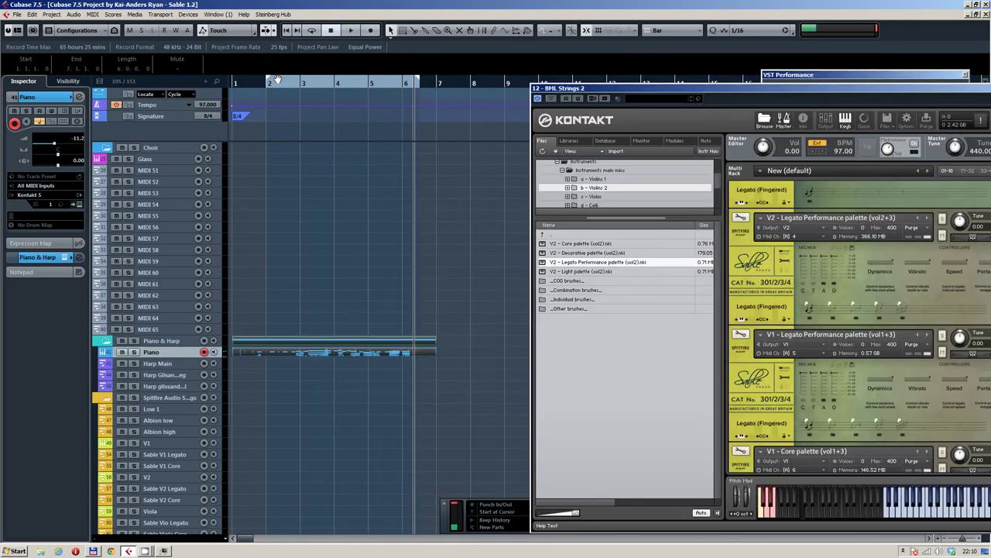
Step: Remove the first piano take and record two more takes on the Piano track from bar 1
key("Delete")
key("KP_Multiply")
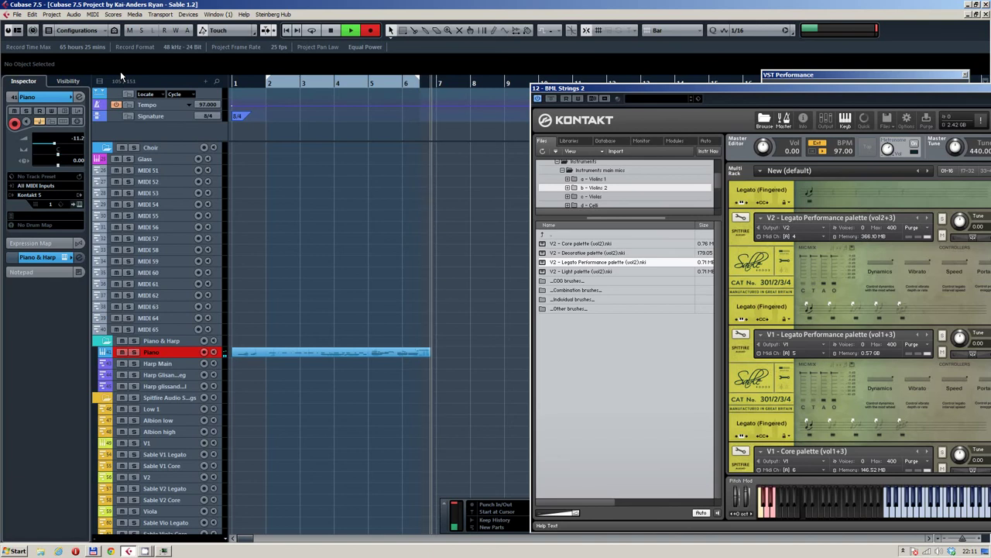
key("KP_Multiply")
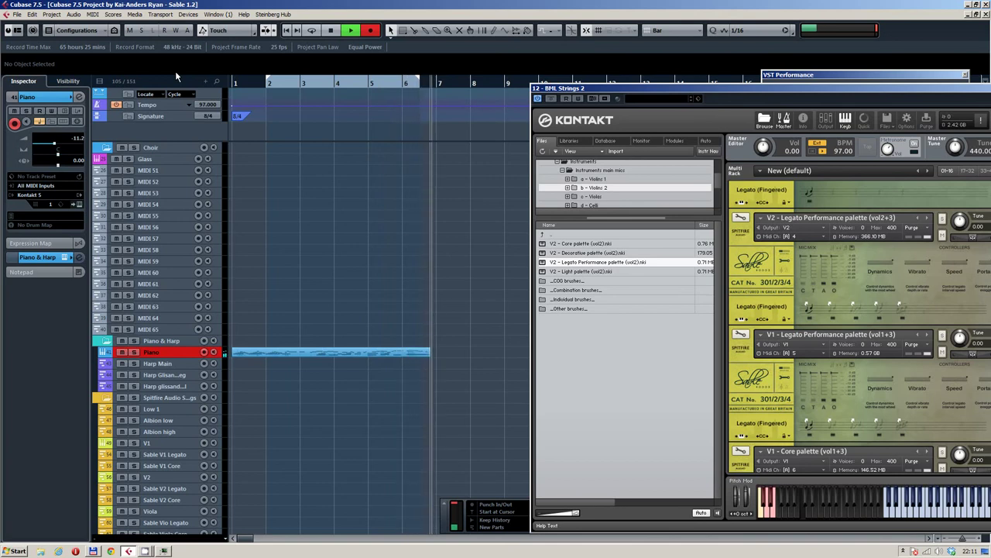
Step: Discard the earlier piano takes and record a new one on the Piano track from bar 1 to about bar 9
key("space")
key("Delete")
key("Home")
key("KP_Multiply")
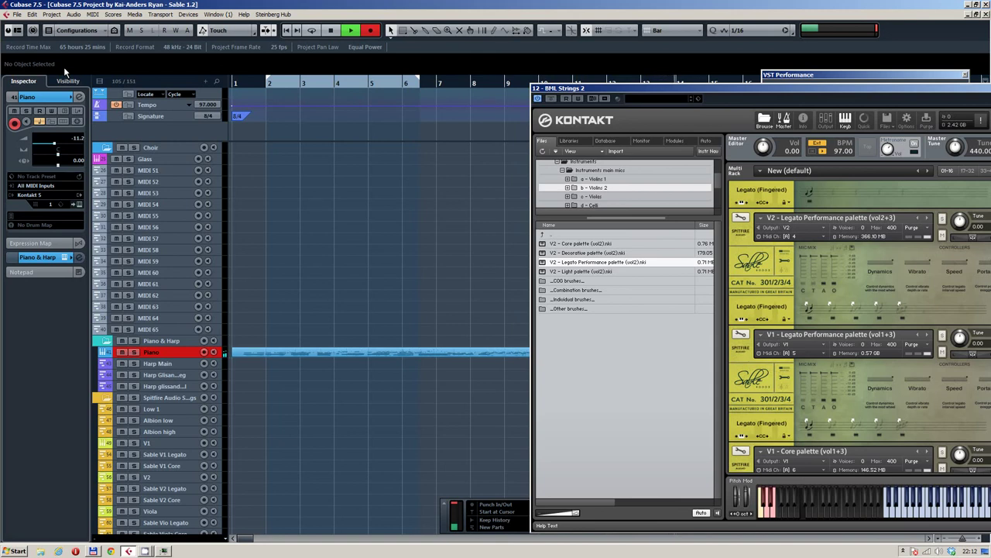
key("ctrl+z")
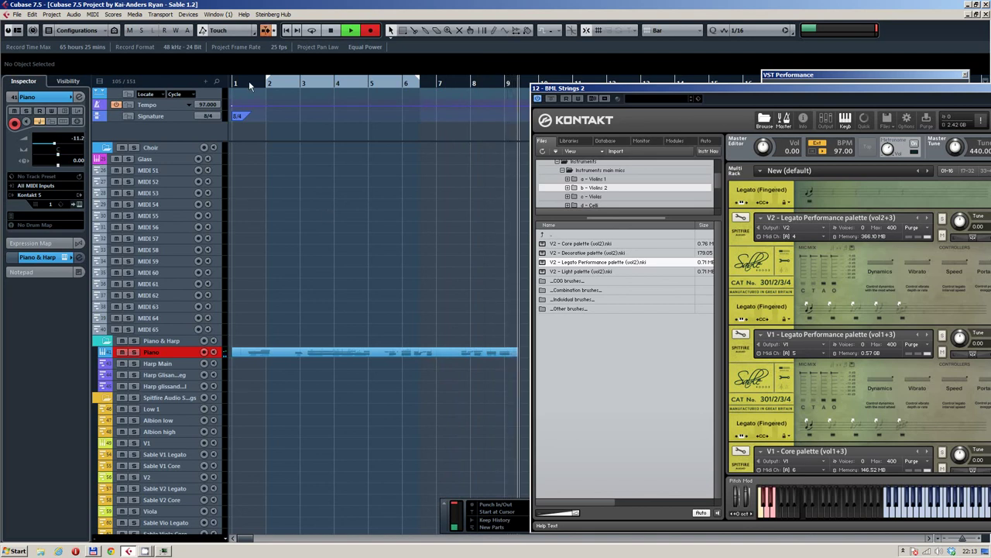
key("space")
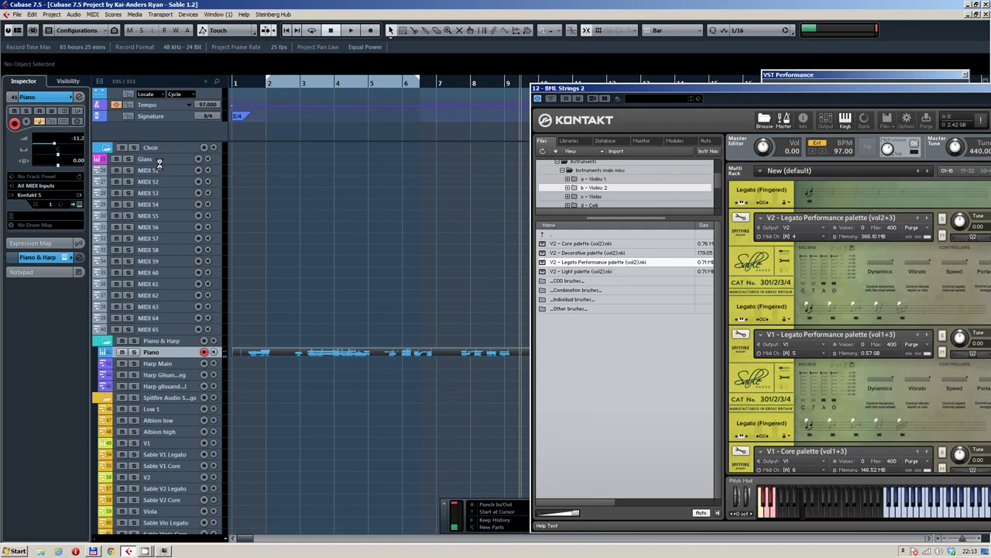
Step: Select the MIDI 52 track and record a part over the piano from bar 1 to about bar 9
left_click(159, 170)
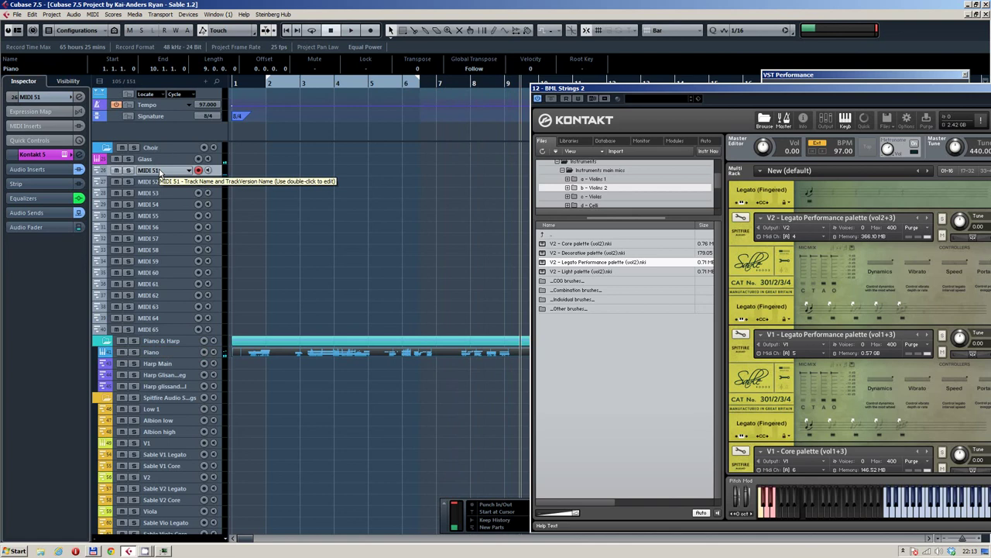
left_click(159, 184)
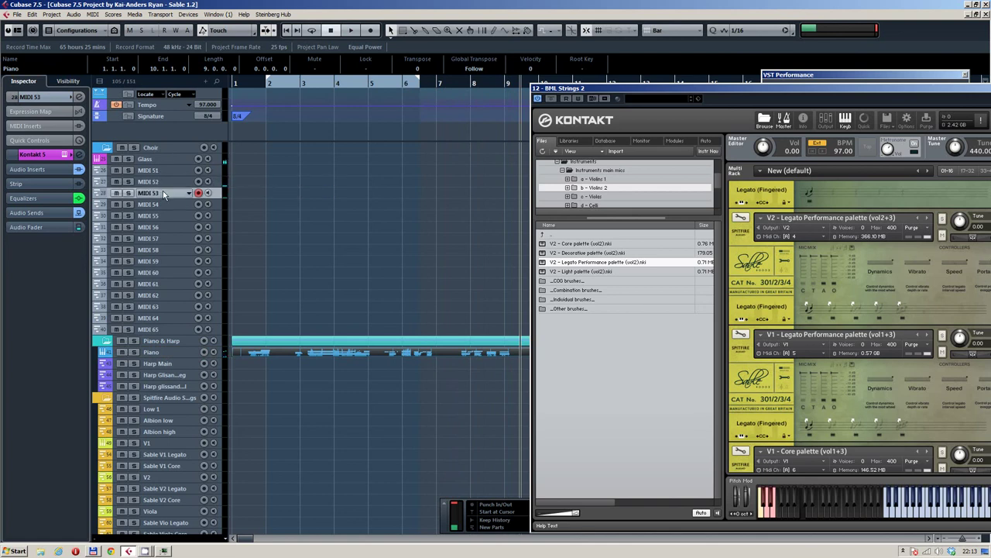
left_click(165, 183)
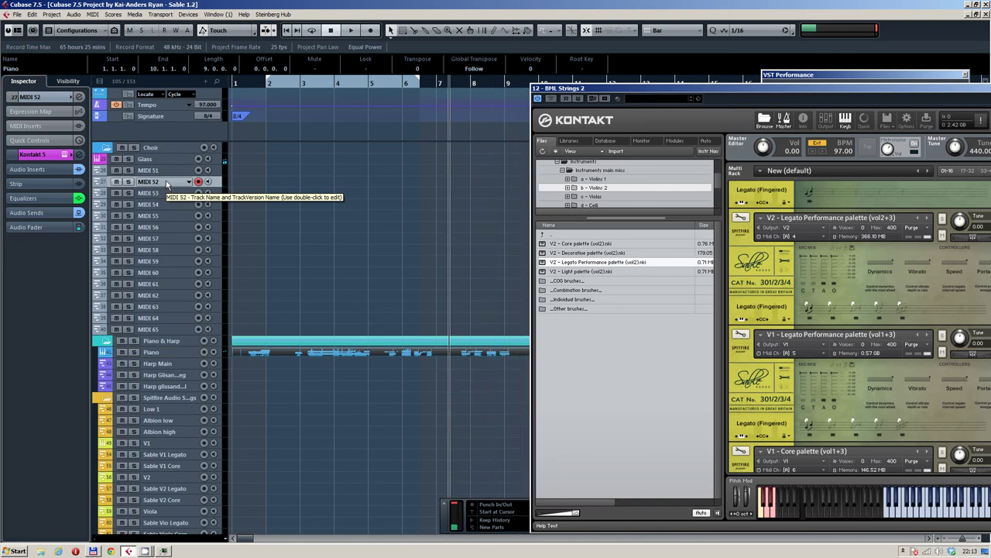
key("KP_Multiply")
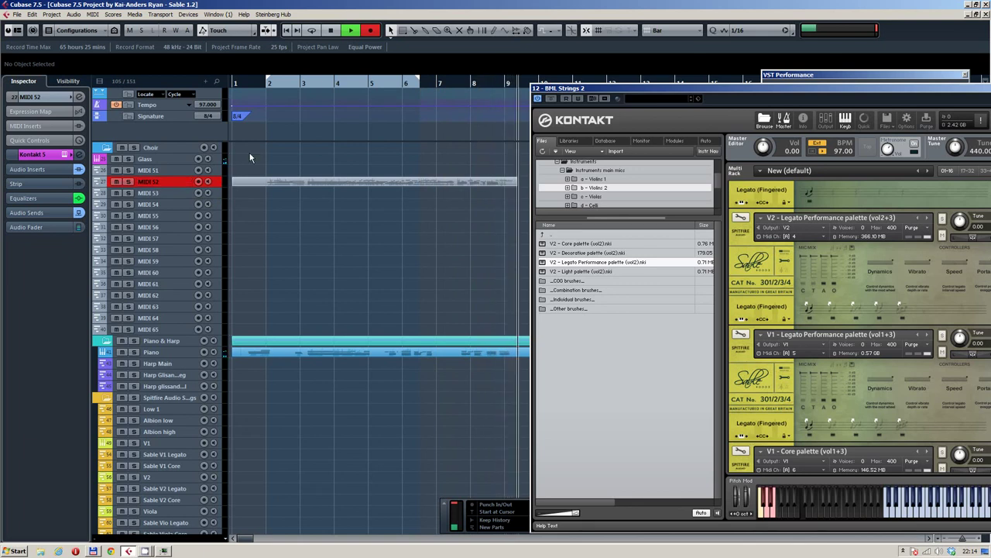
key("space")
Step: Record one part on Sable V1 Legato, V2 Legato and Vio Legato together over the piano from bar 1, and discard the take
scroll(184, 358, "down", 3)
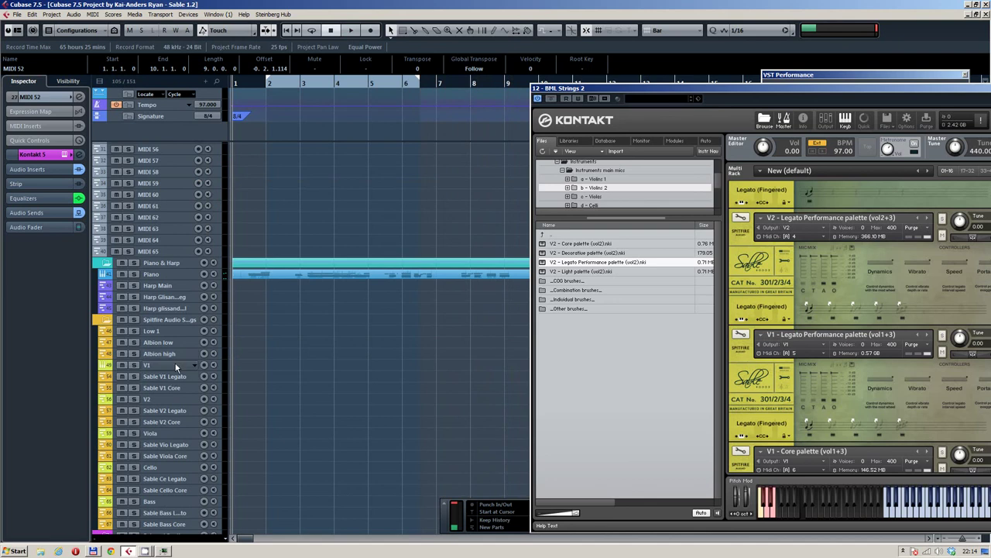
left_click(172, 376)
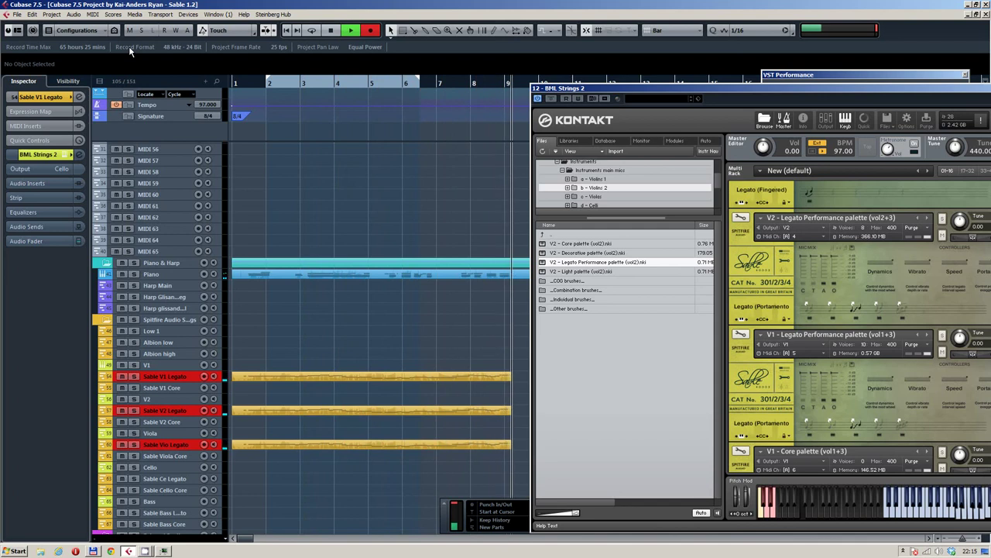
key("space")
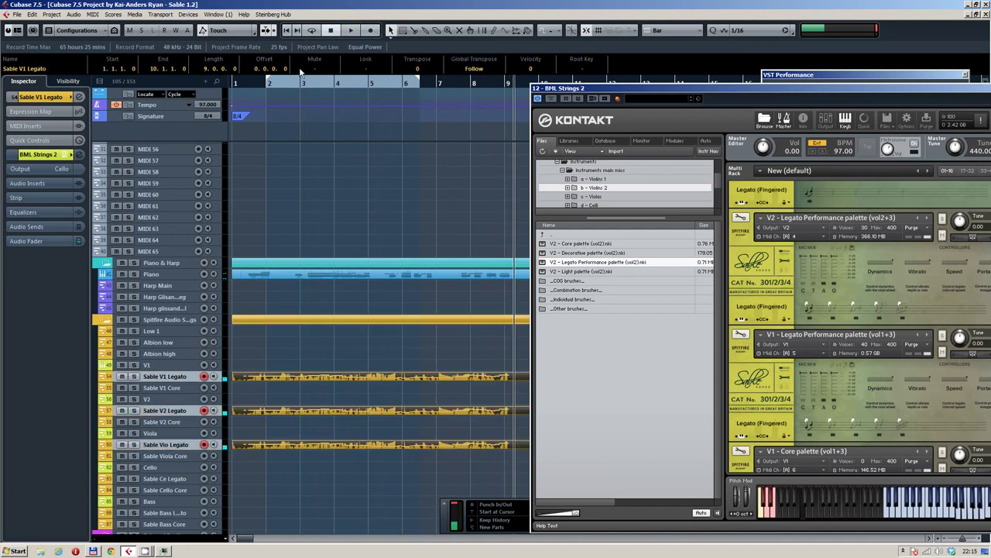
left_click(296, 123)
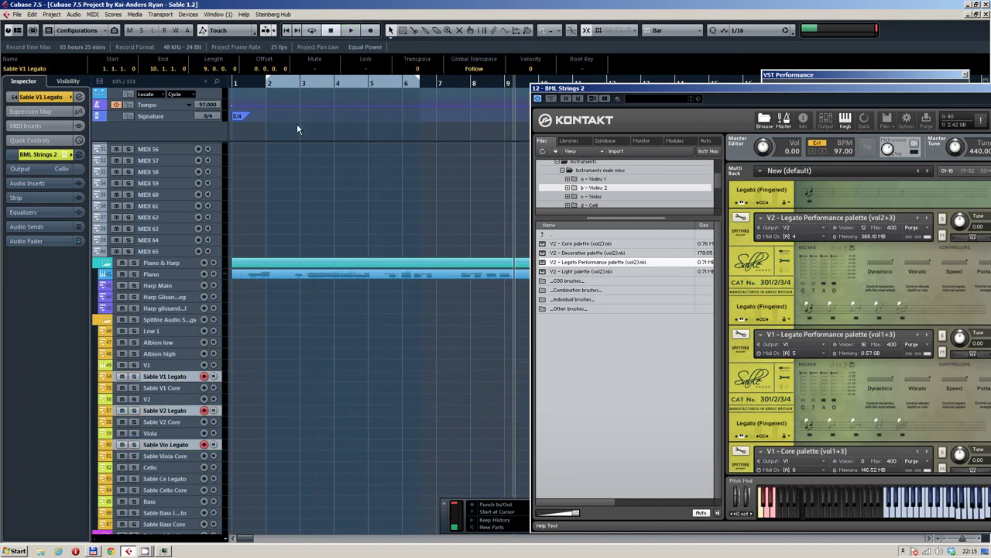
scroll(252, 426, "down", 6)
scroll(251, 425, "down", 4)
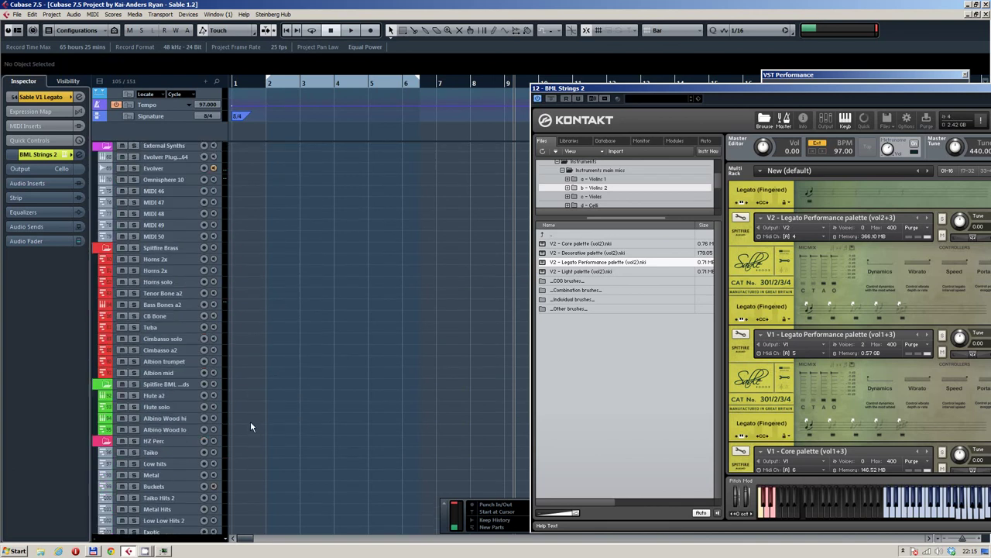
scroll(253, 420, "down", 6)
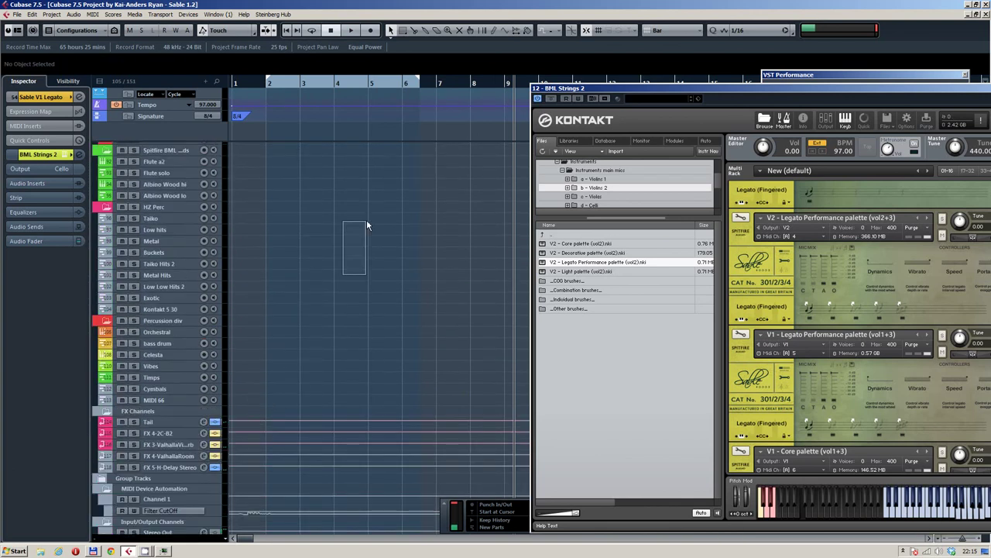
Step: Switch to CamStudio and bring its recorder window to the front
left_click(145, 550)
left_click(145, 519)
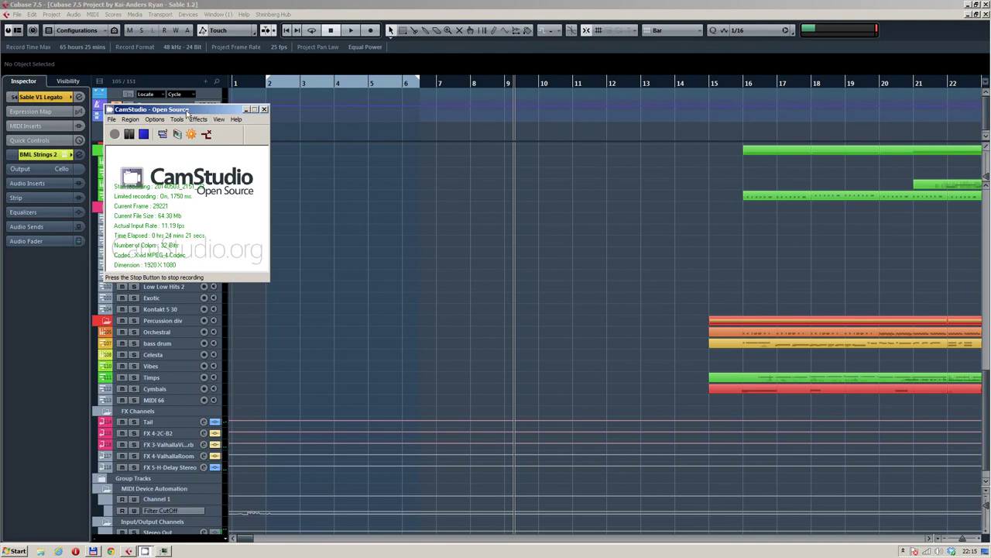